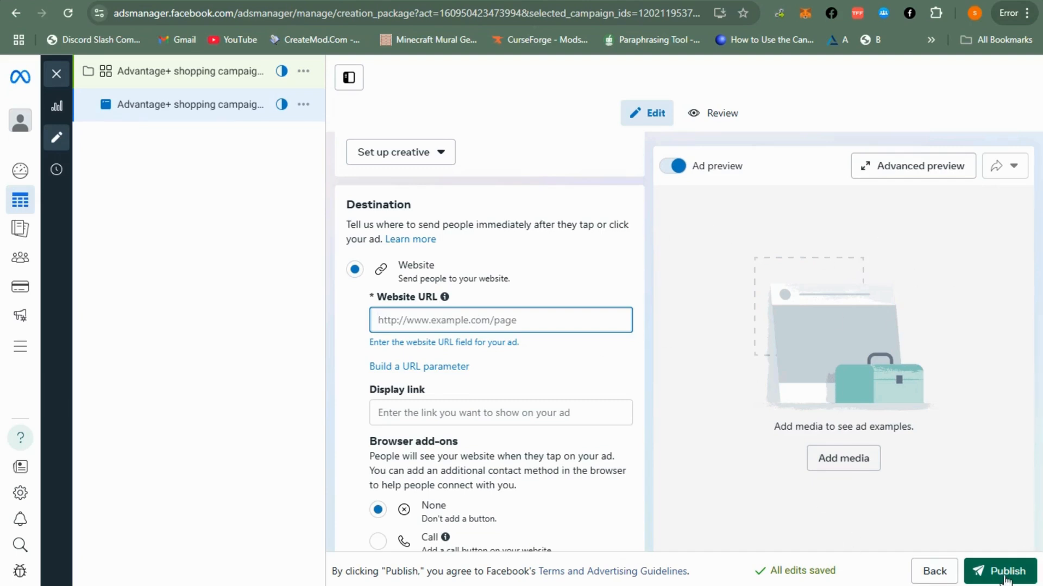
scroll(531, 522, down, 4)
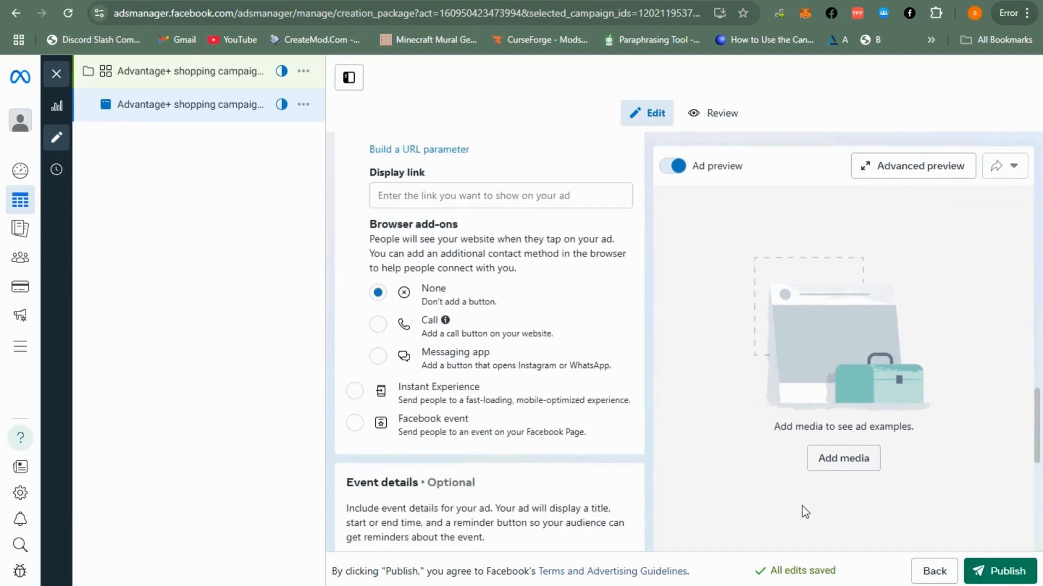
scroll(554, 426, up, 3)
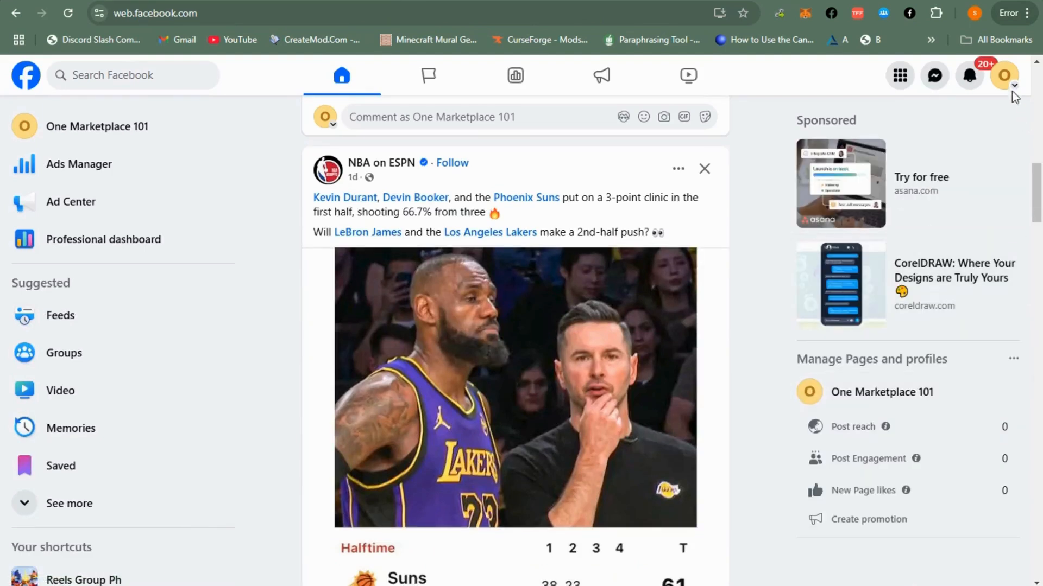
Step: Open the One Marketplace 101 Page from the Facebook account options and look over its profile, Page health and posts
click(1005, 79)
click(902, 122)
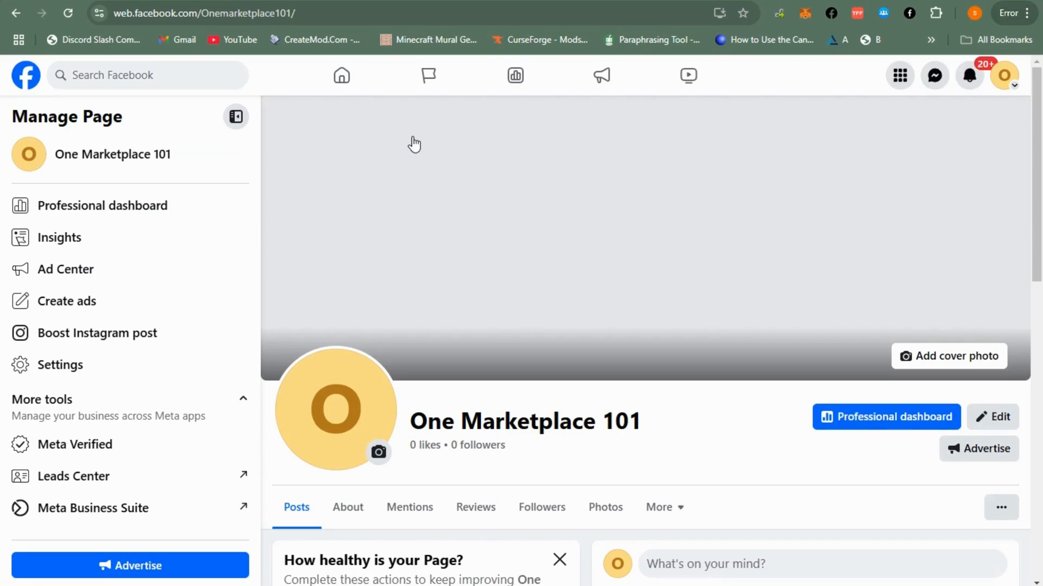
scroll(887, 249, down, 9)
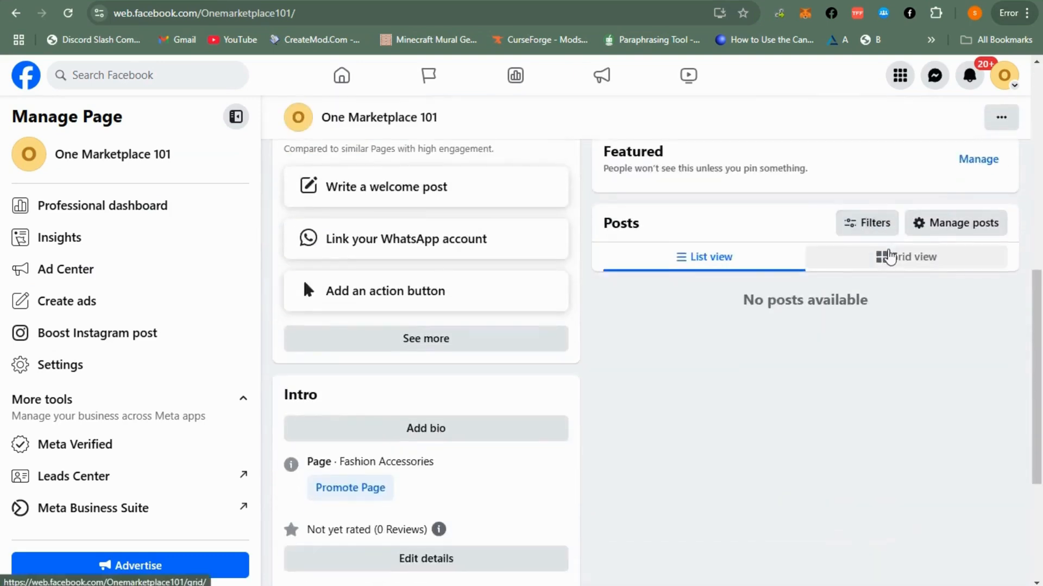
scroll(887, 256, down, 3)
scroll(887, 256, up, 12)
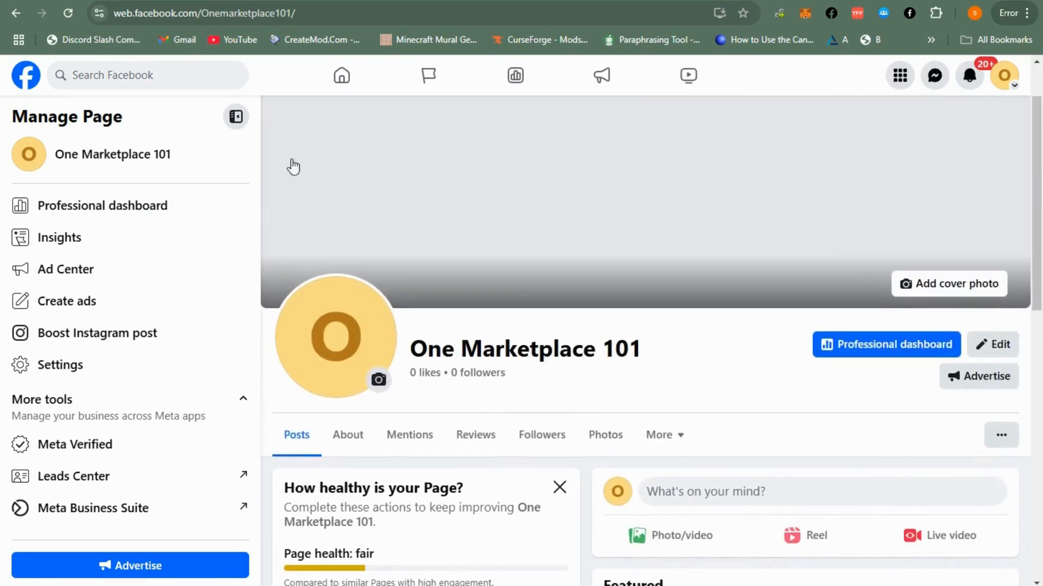
scroll(684, 252, down, 1)
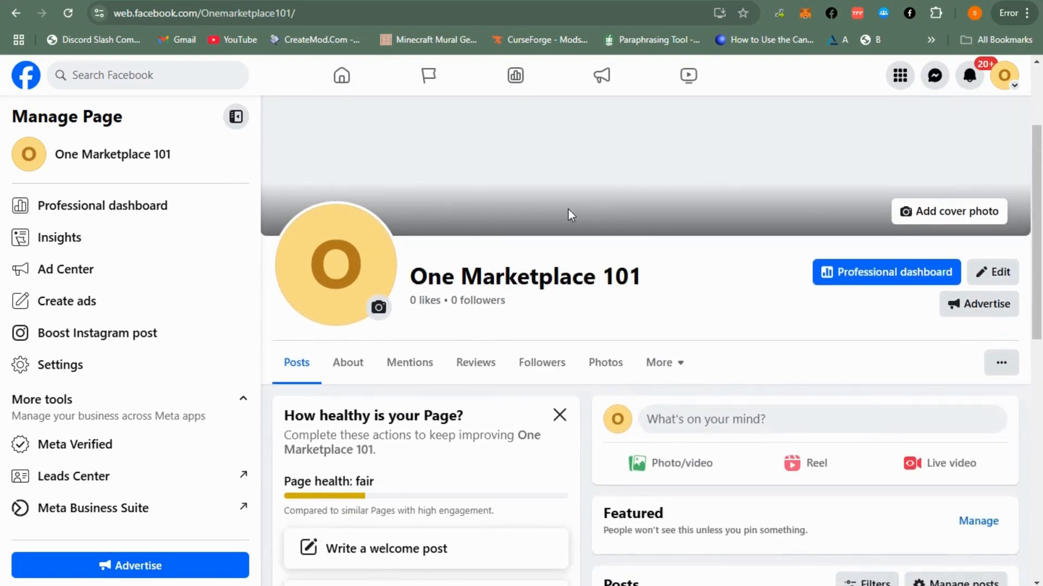
scroll(849, 215, down, 2)
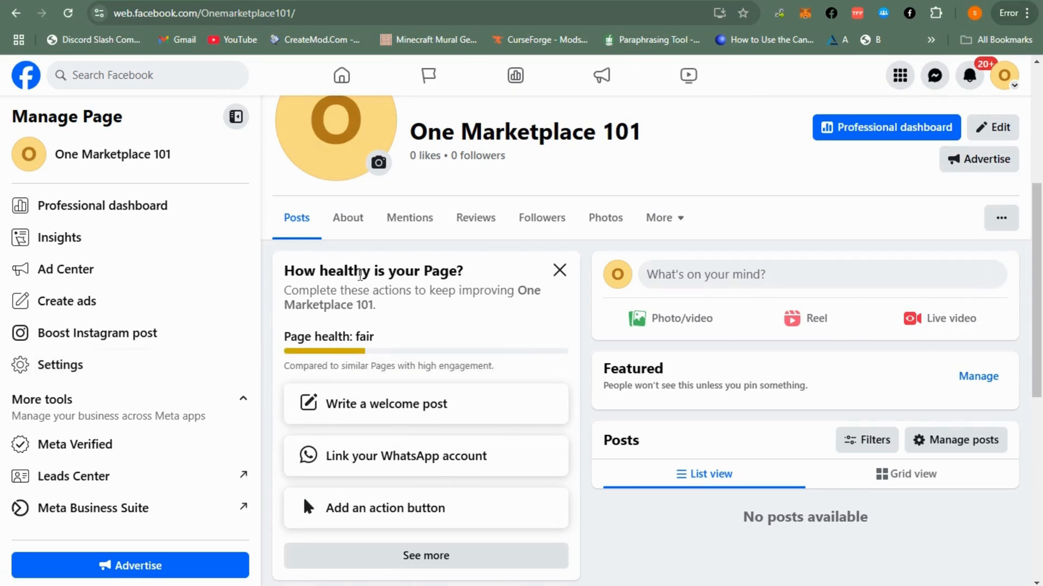
Step: Open Meta Business Suite for the One Marketplace 101 Page and look over its home overview
click(95, 510)
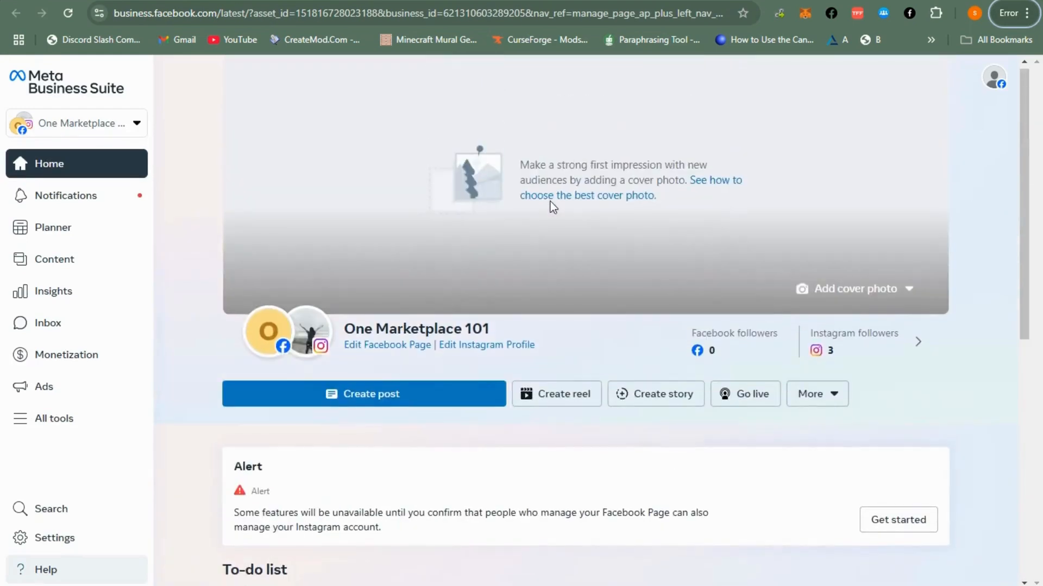
scroll(597, 212, down, 2)
scroll(638, 219, down, 1)
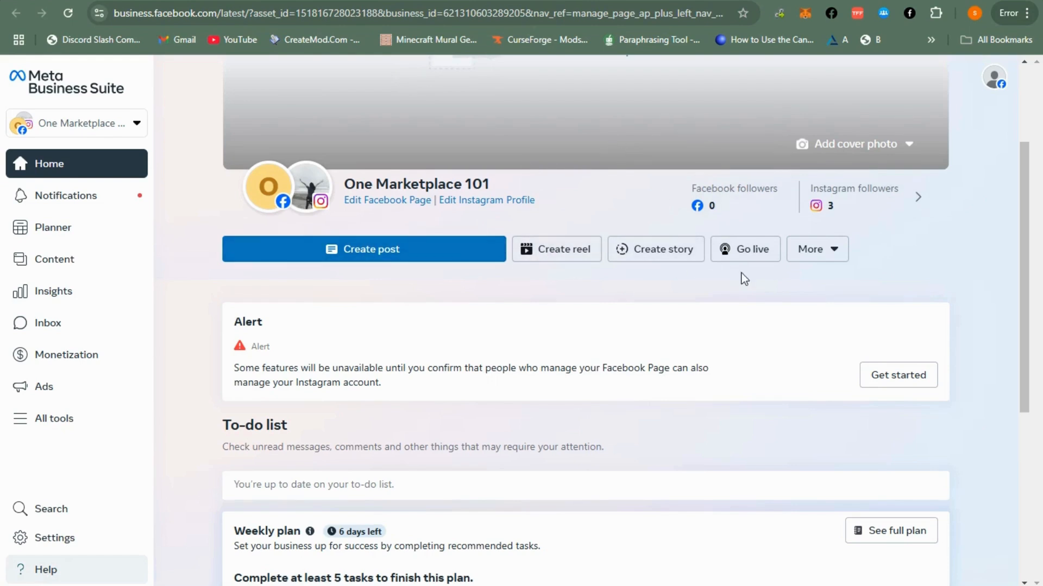
scroll(742, 277, down, 1)
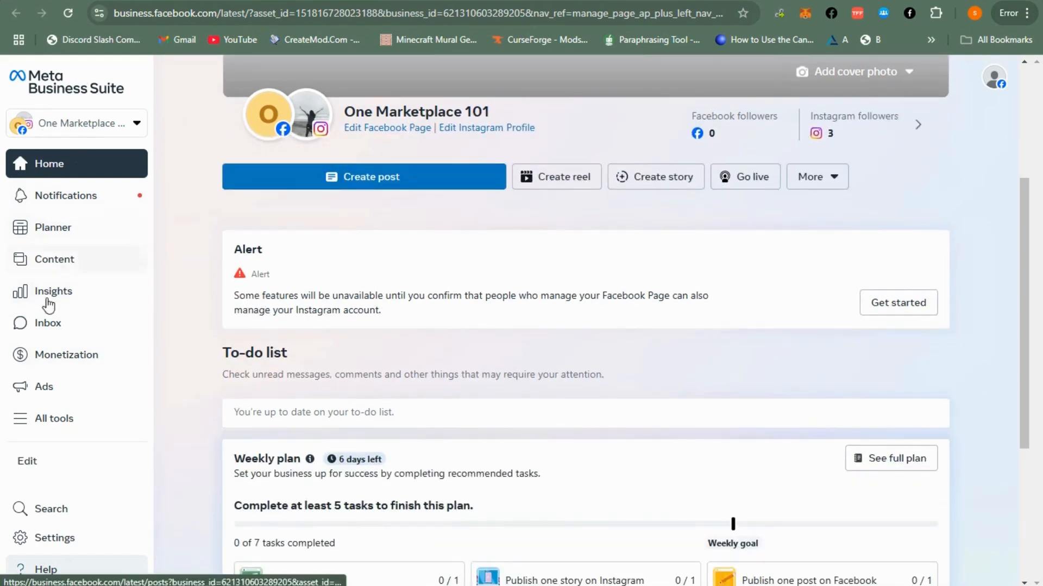
Step: Go to the Ads section, read the introduction for a first ad and get started with creating one
click(40, 388)
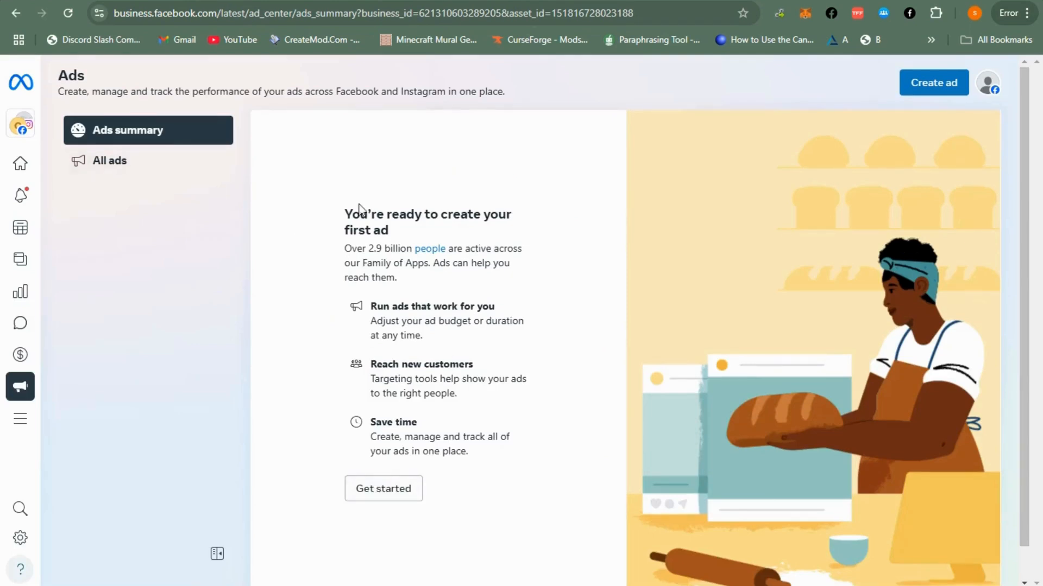
drag(347, 210, 516, 232)
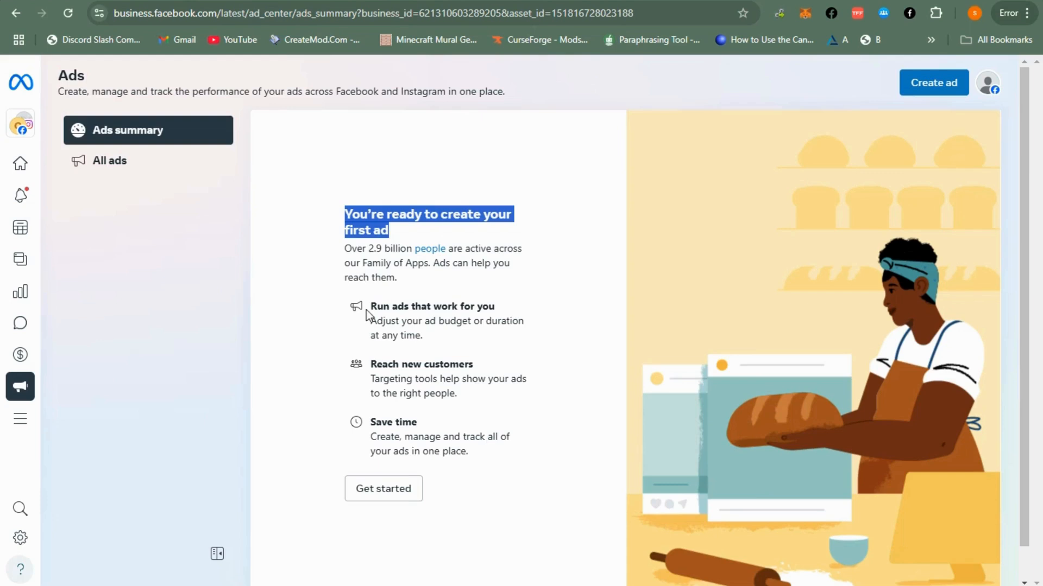
drag(366, 310, 569, 343)
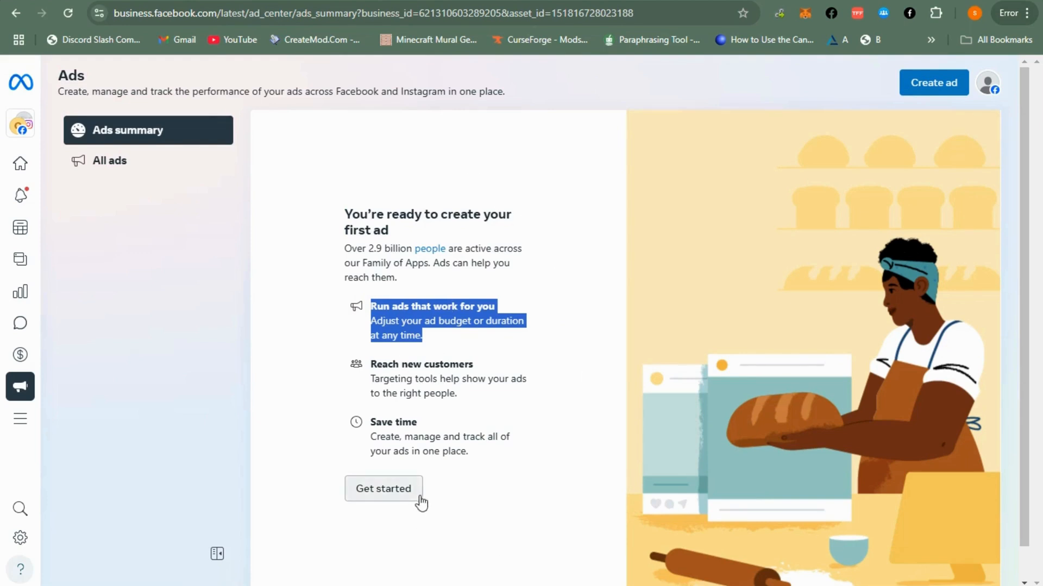
click(393, 495)
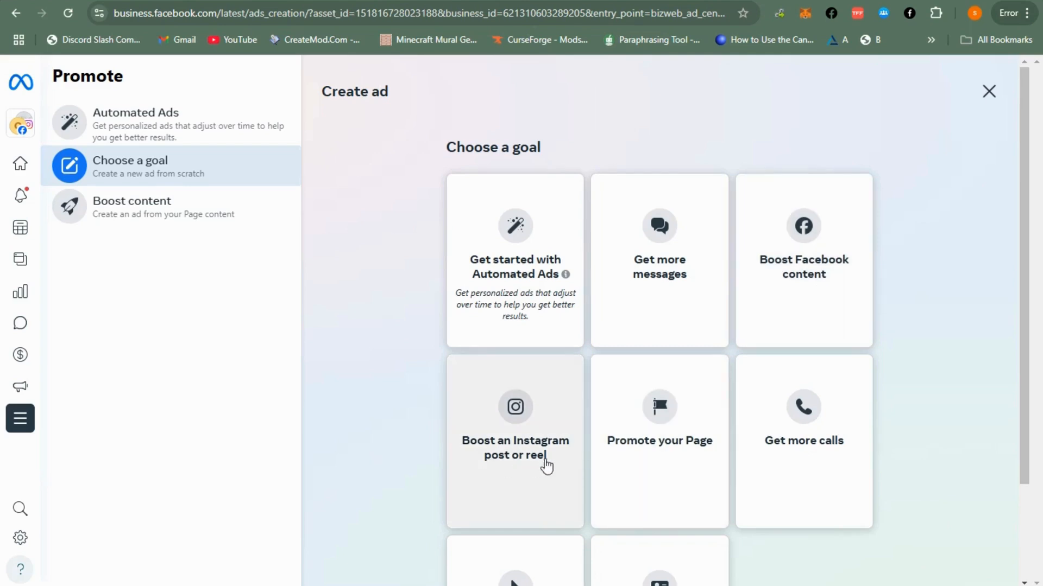
Step: Look through all the ad goals offered for a new ad, from Automated Ads to Get more leads
scroll(797, 448, down, 2)
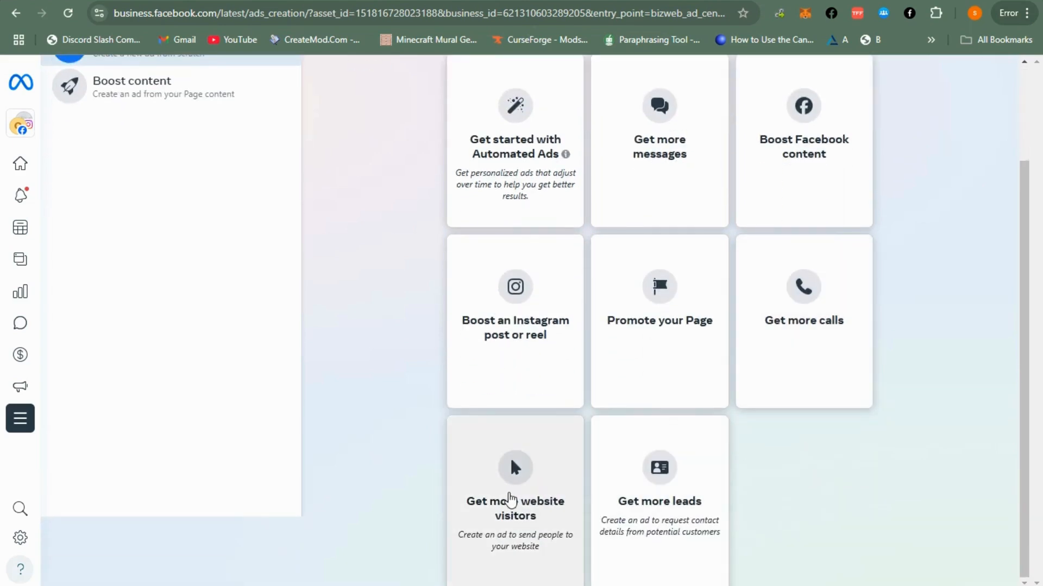
scroll(675, 495, up, 2)
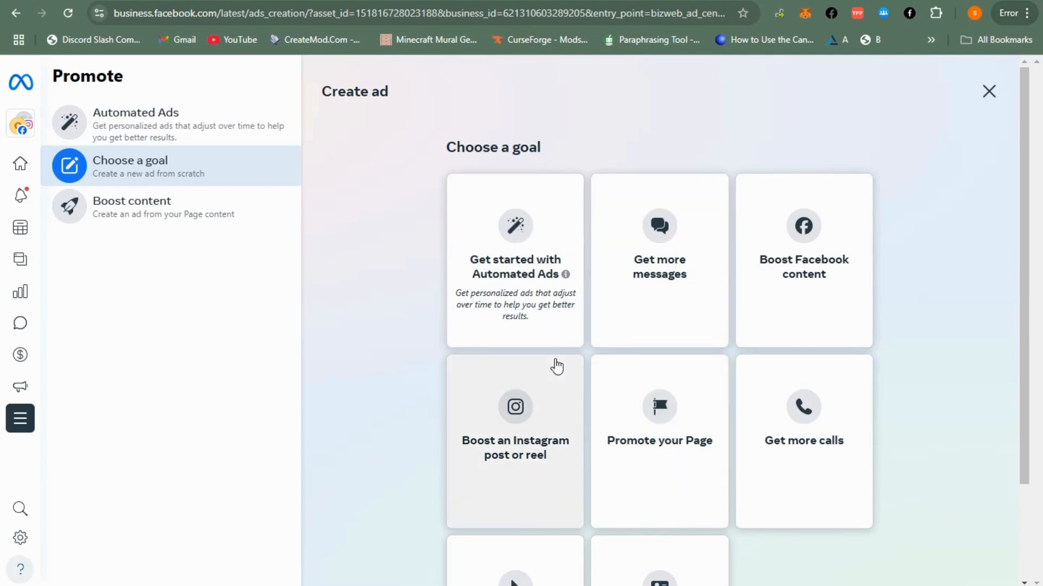
scroll(554, 365, down, 1)
scroll(556, 356, up, 2)
scroll(855, 390, down, 2)
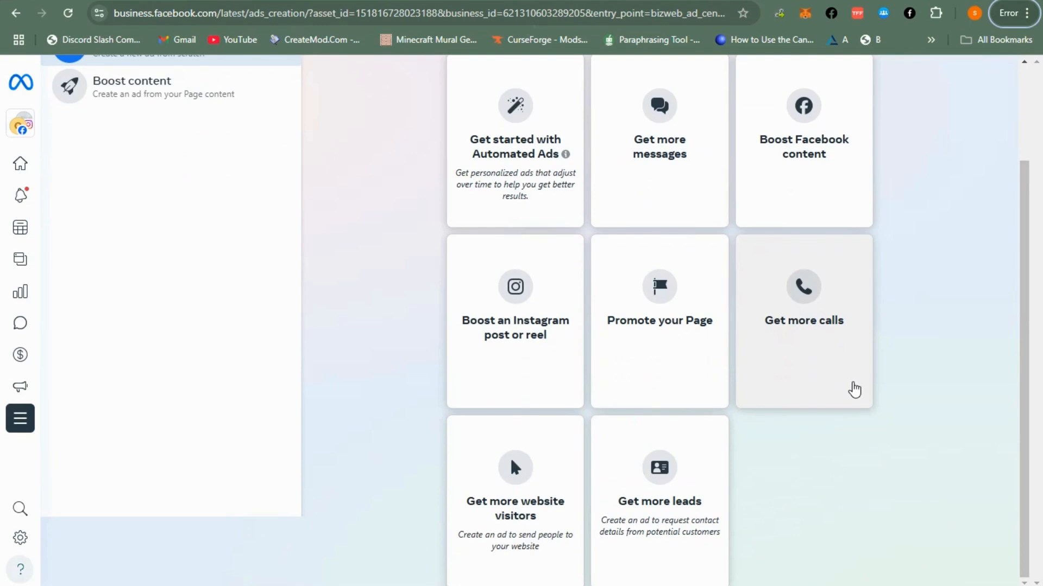
scroll(854, 390, up, 2)
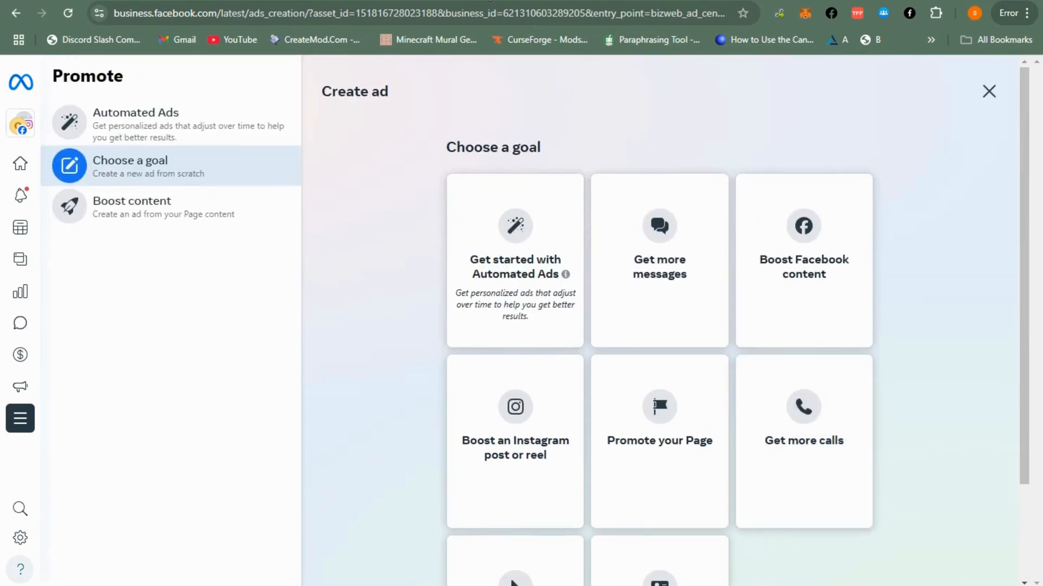
Step: From the Google results for "facebook ad account", open the help article on creating an ad account and go to Ads Manager
click(157, 0)
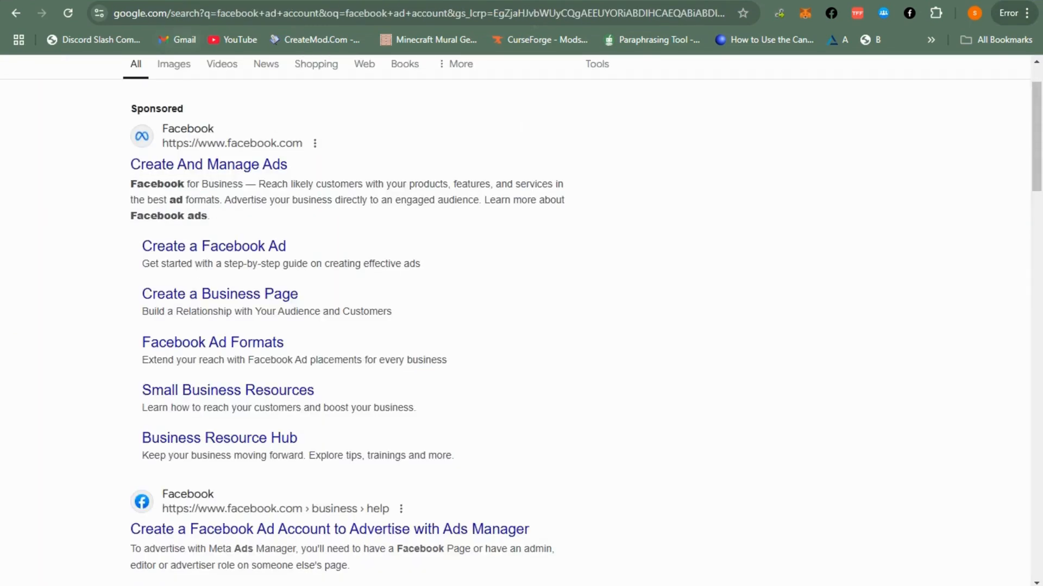
scroll(319, 408, down, 2)
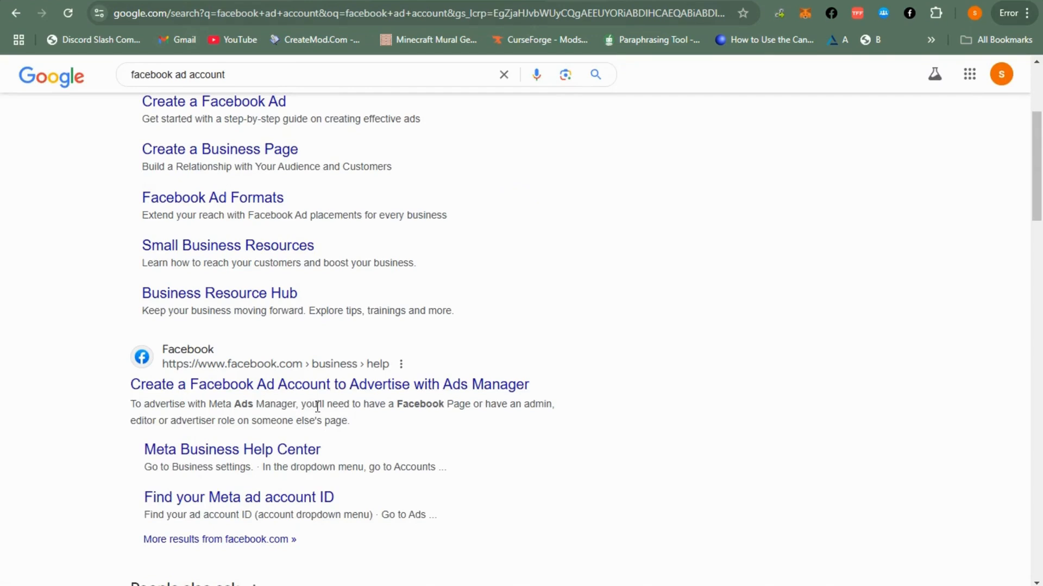
click(365, 387)
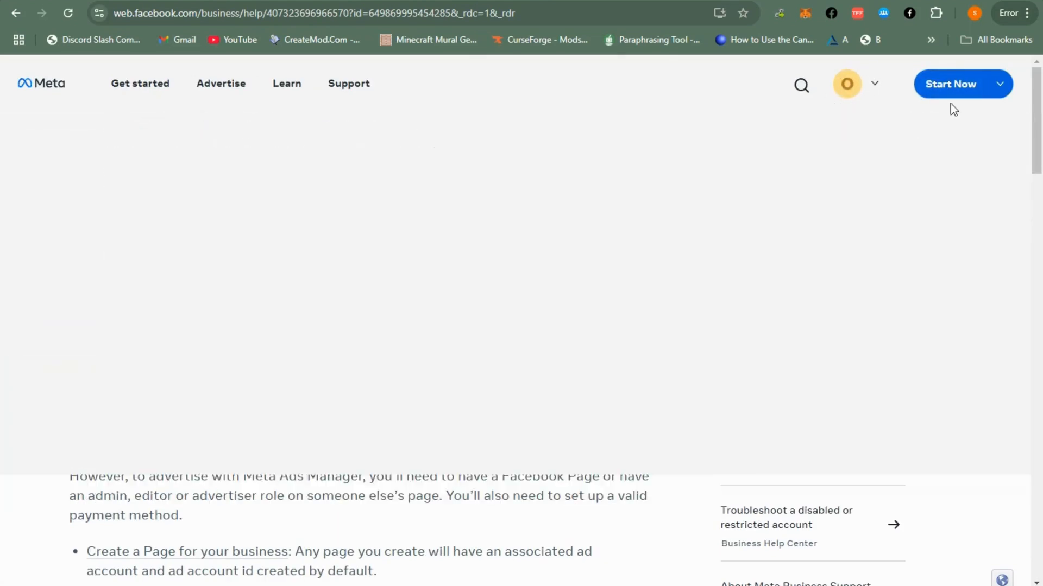
mouse_move(950, 102)
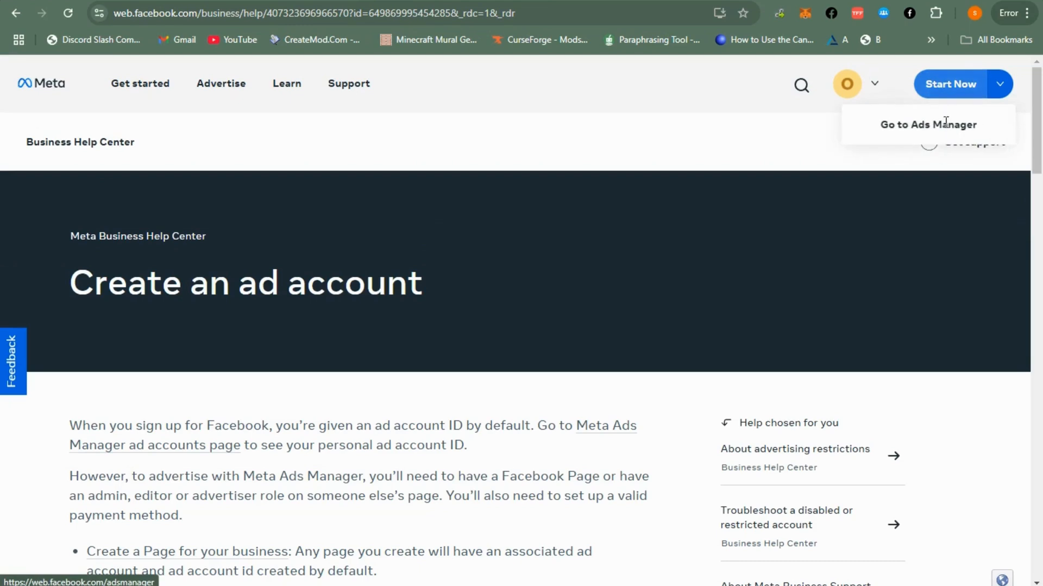
click(947, 124)
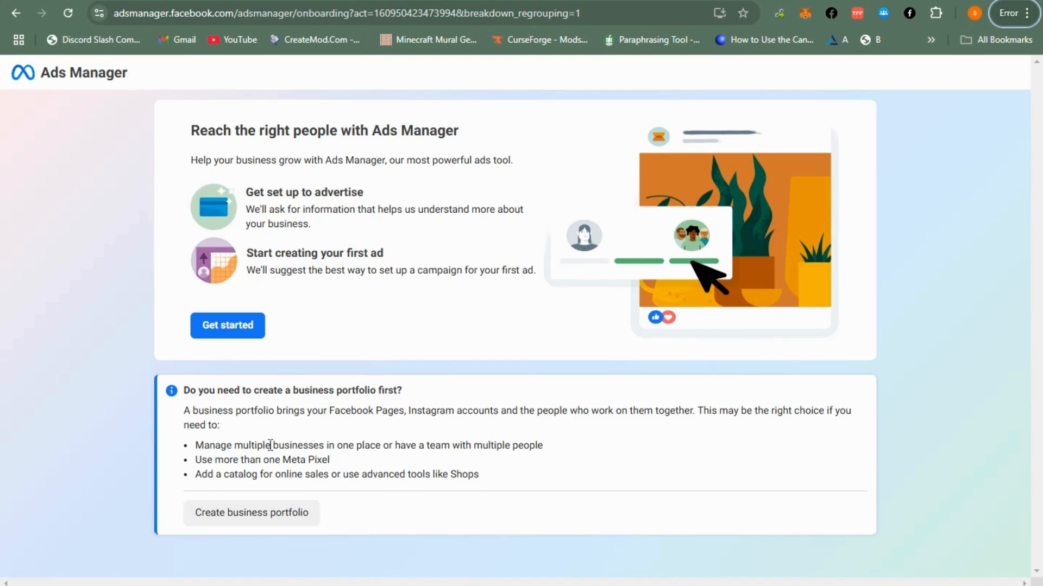
Step: Choose to create a business portfolio and look through the Business Suite home page, from the alert to the latest updates
click(258, 515)
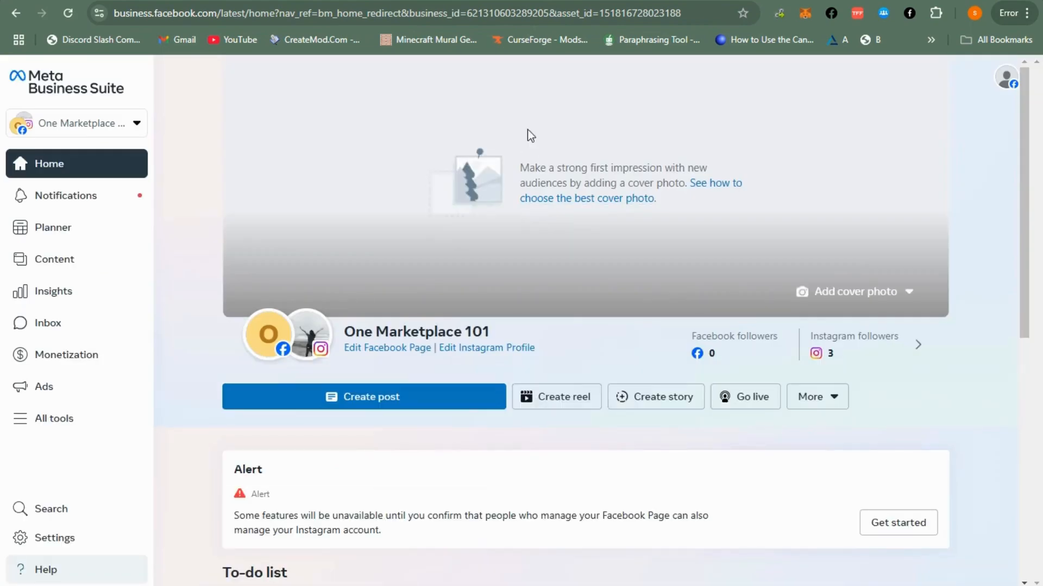
scroll(574, 178, down, 6)
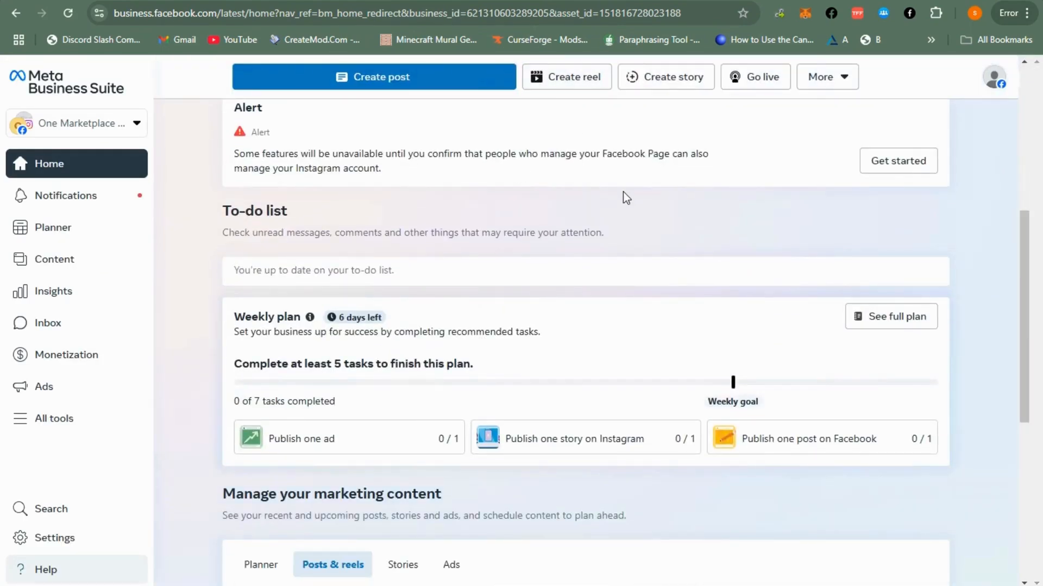
scroll(623, 195, down, 7)
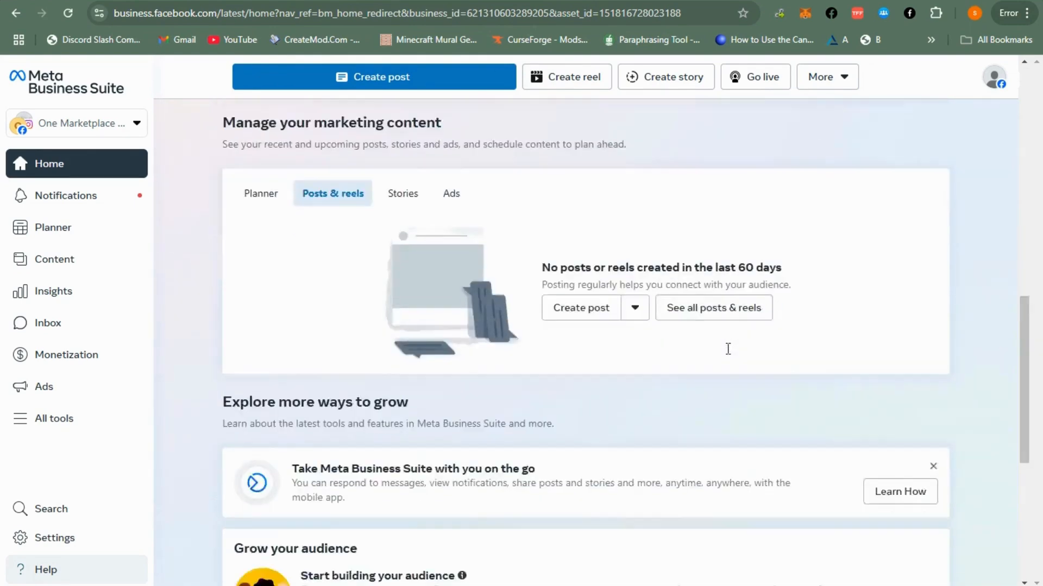
scroll(727, 349, down, 6)
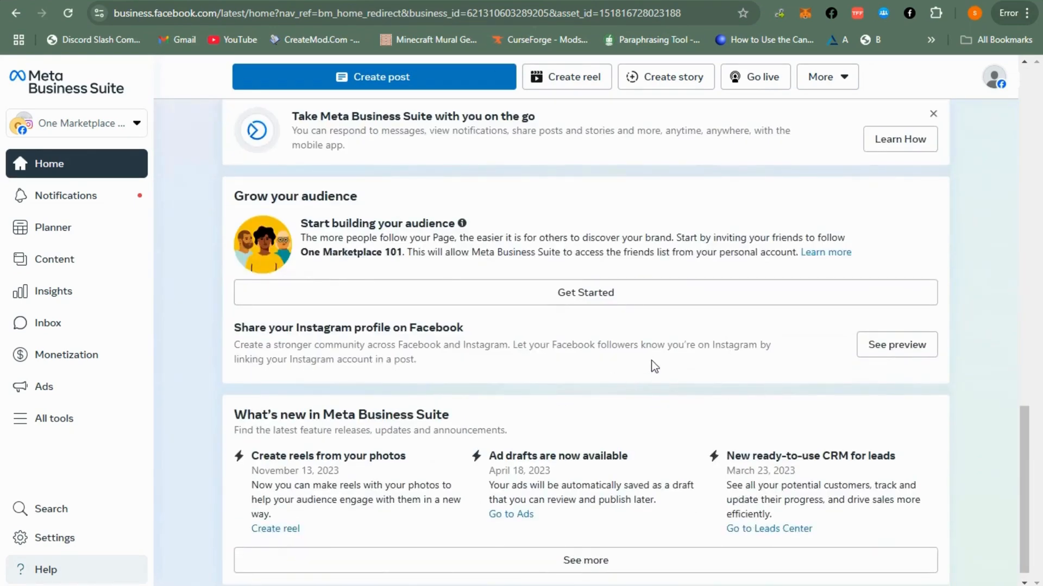
scroll(592, 337, up, 12)
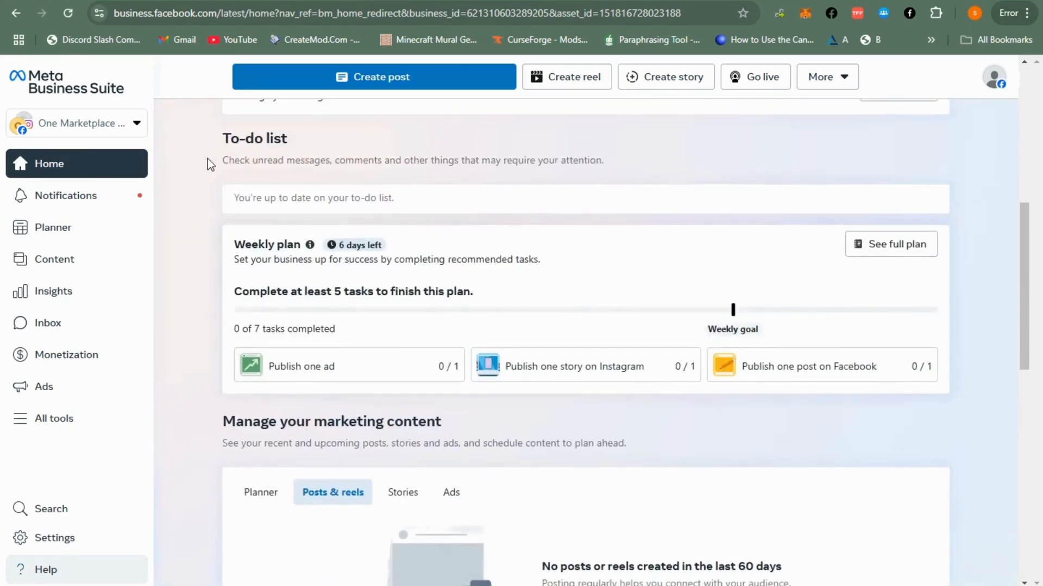
scroll(615, 318, up, 3)
scroll(673, 340, up, 1)
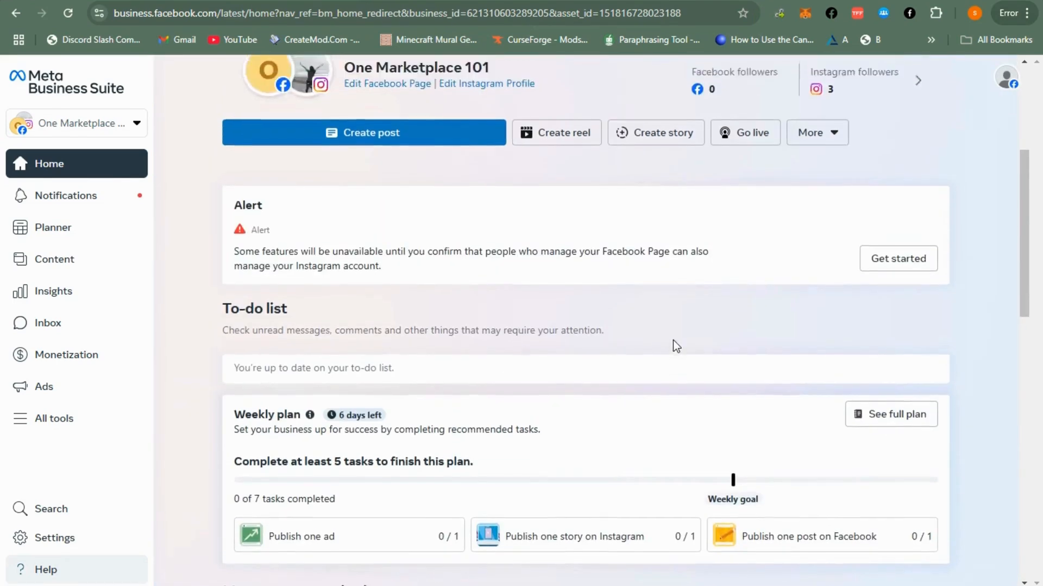
scroll(674, 341, down, 1)
scroll(679, 344, up, 1)
scroll(680, 344, down, 12)
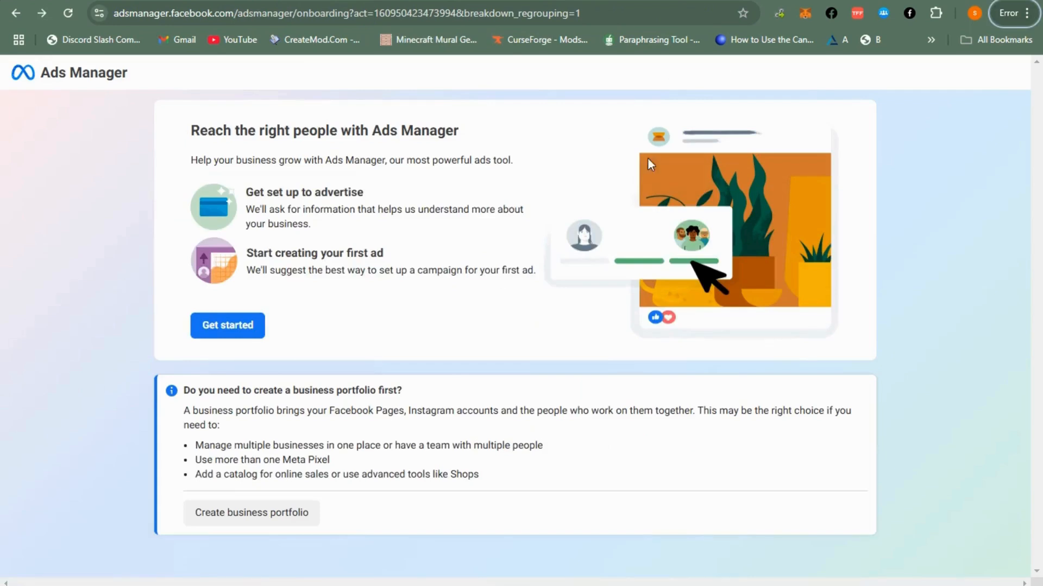
Step: Get started with the Ads Manager onboarding and select Technology as the business's industry
click(231, 330)
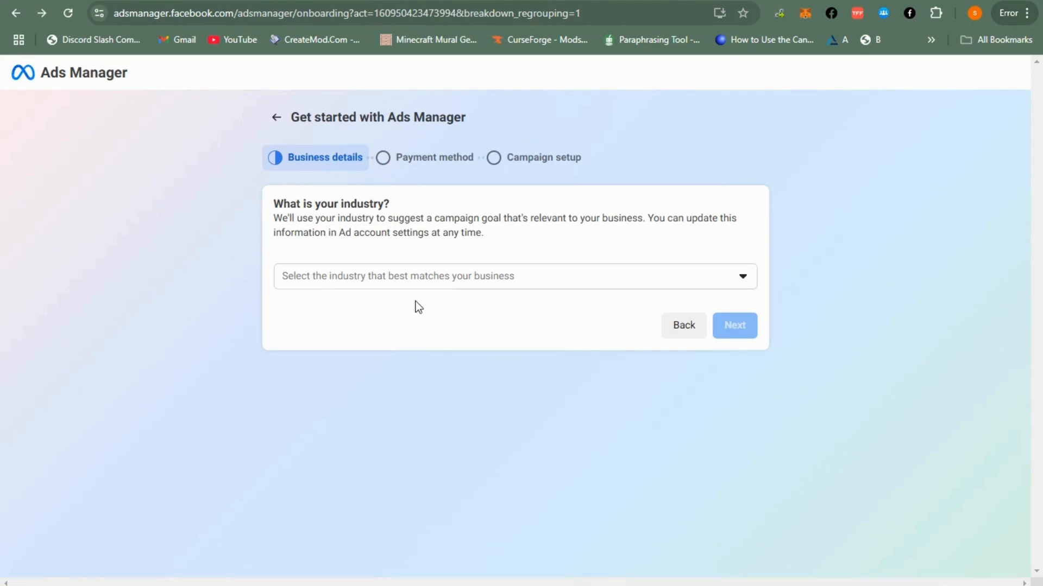
click(404, 284)
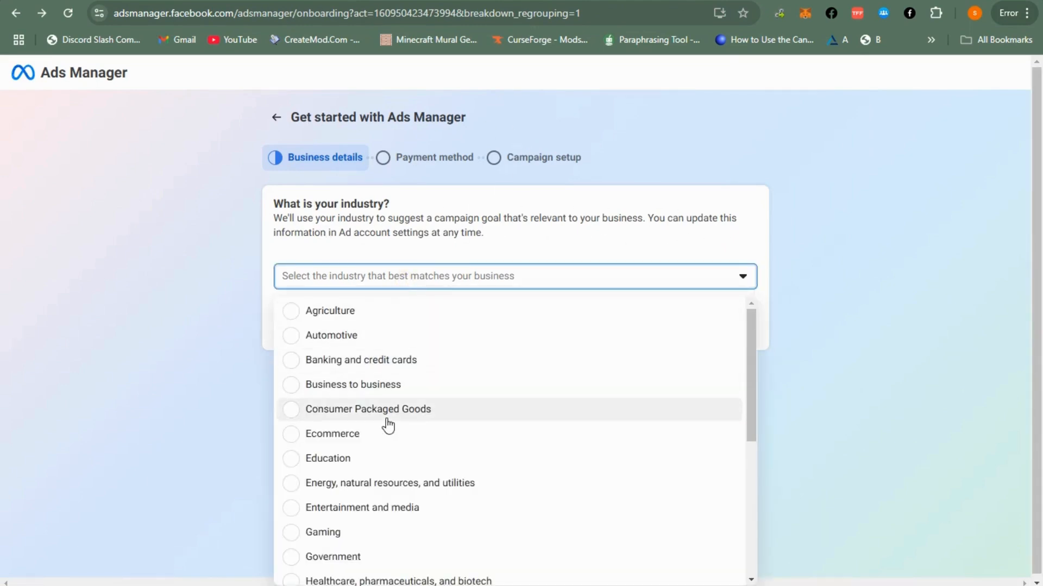
scroll(385, 423, down, 3)
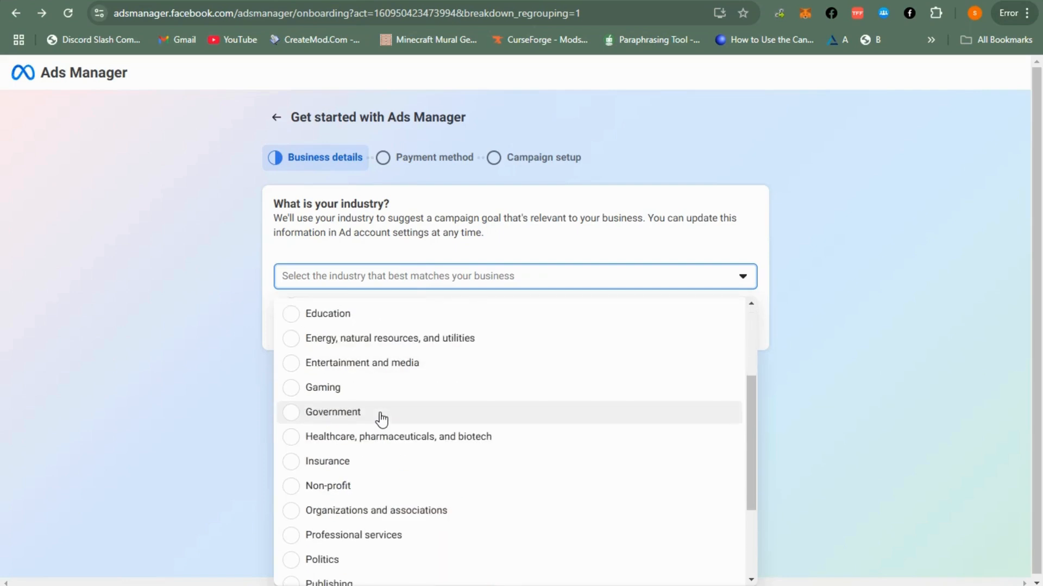
scroll(382, 419, down, 3)
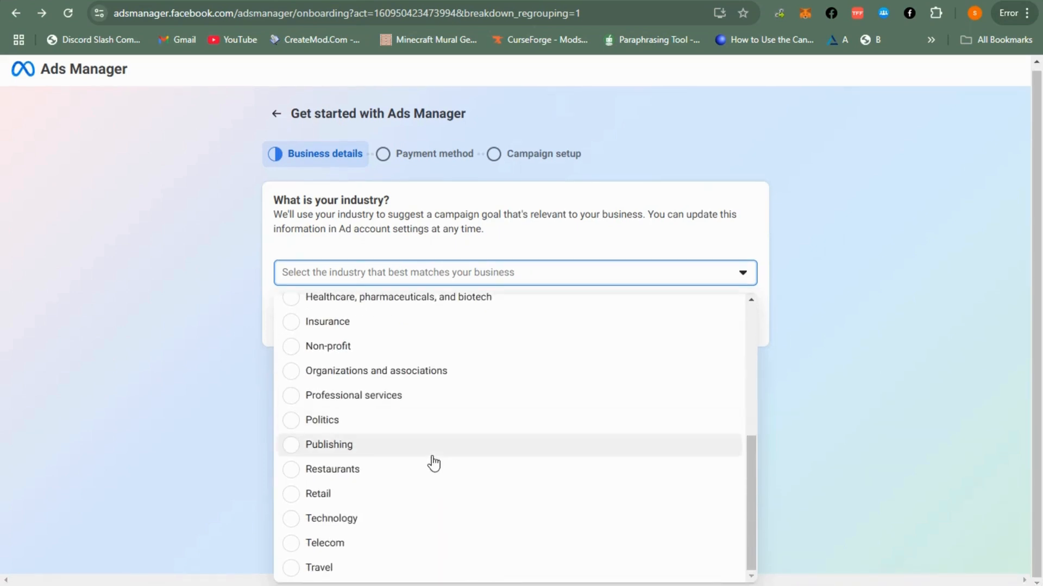
click(338, 519)
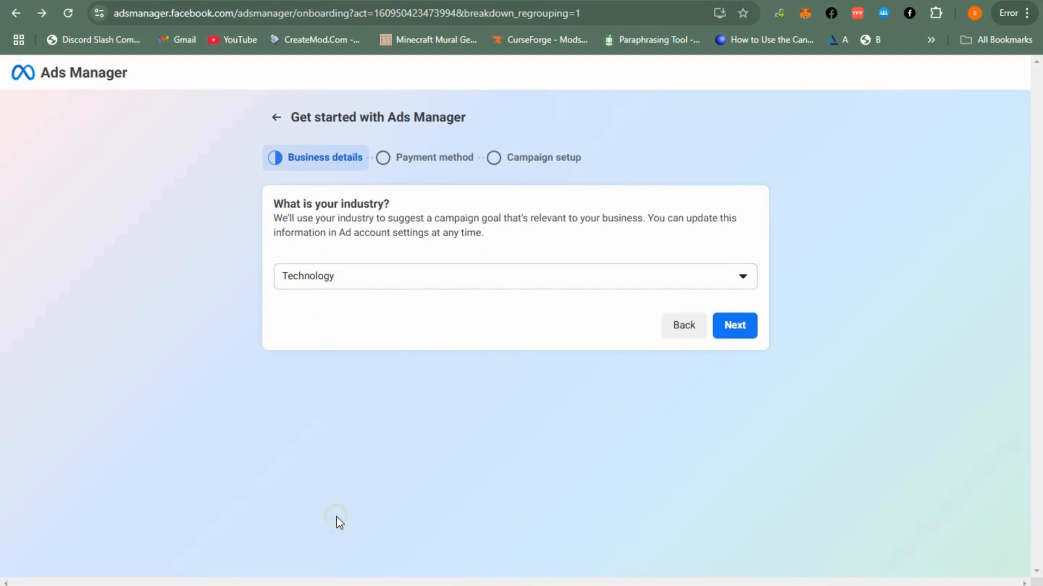
Step: Confirm the industry, continue with the businesses already on Meta, and skip adding a payment method for now
click(727, 326)
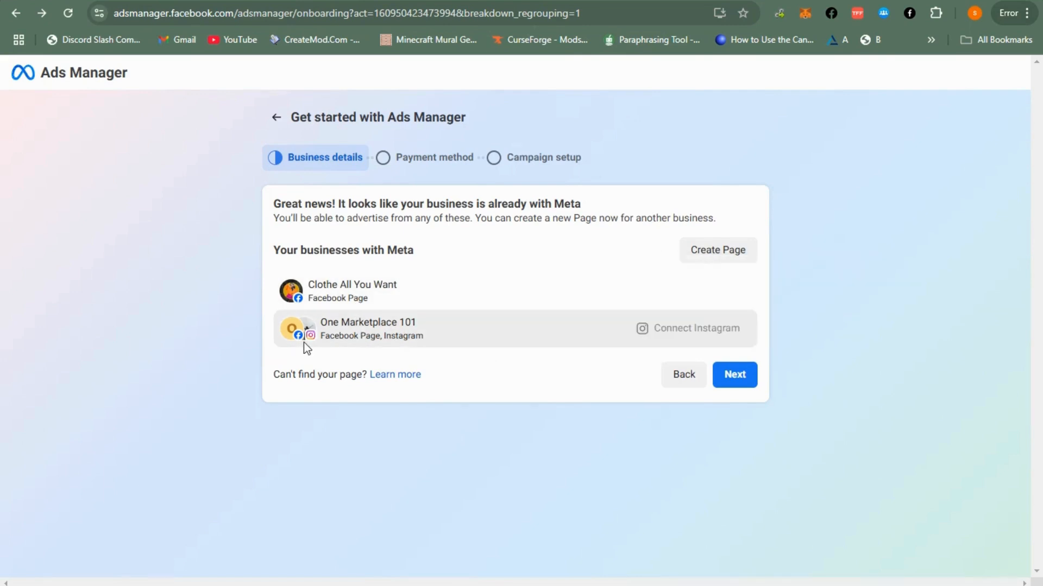
click(732, 372)
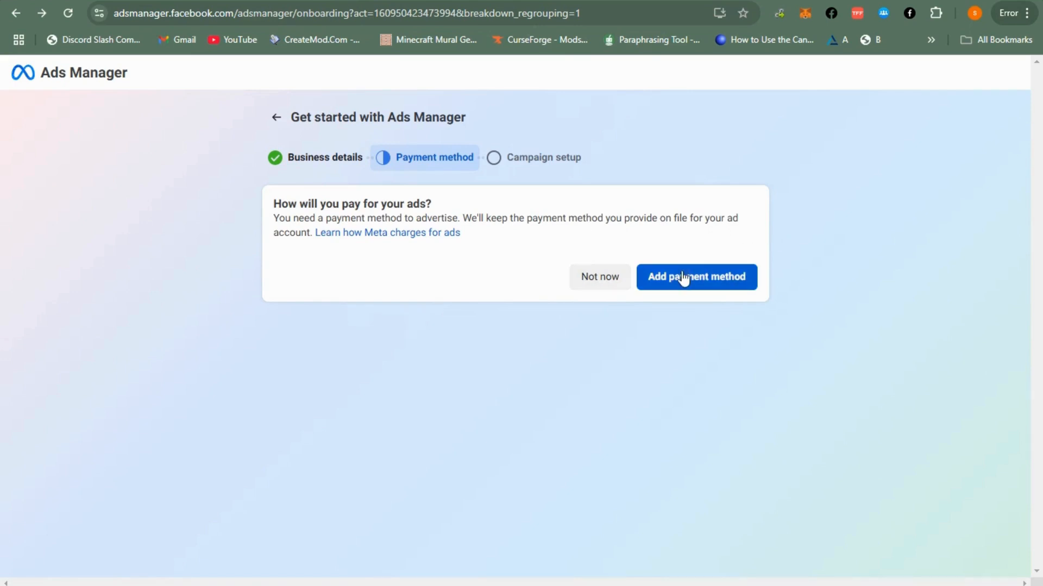
click(610, 283)
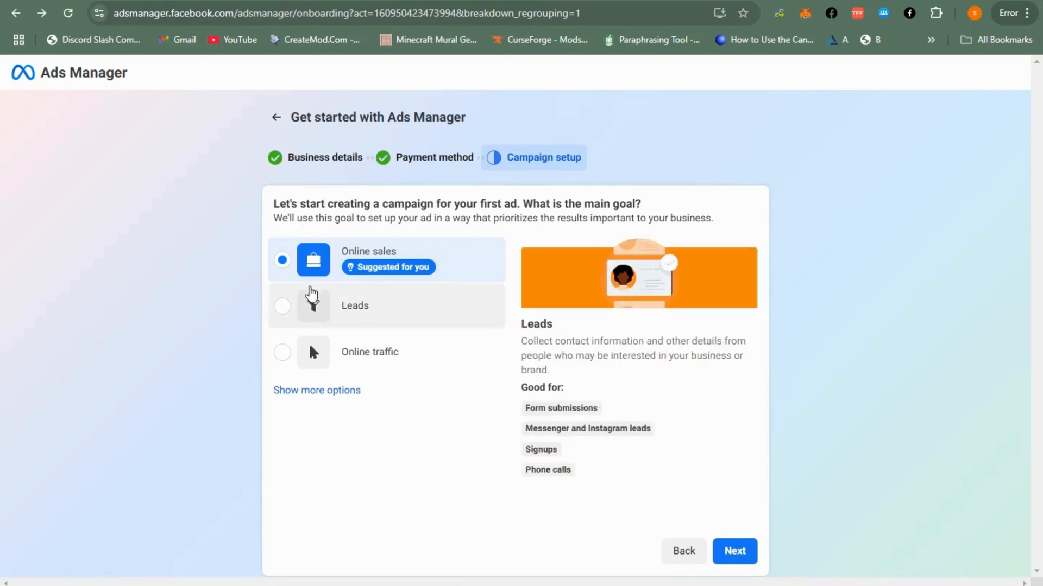
Step: Show the additional campaign goals and continue with Online sales as the main goal
mouse_move(379, 268)
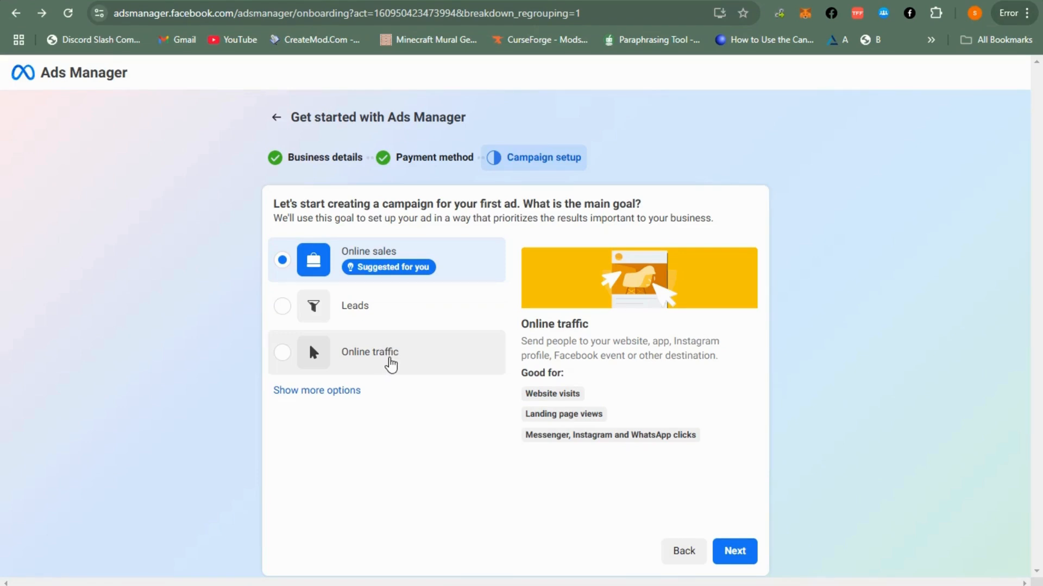
click(328, 392)
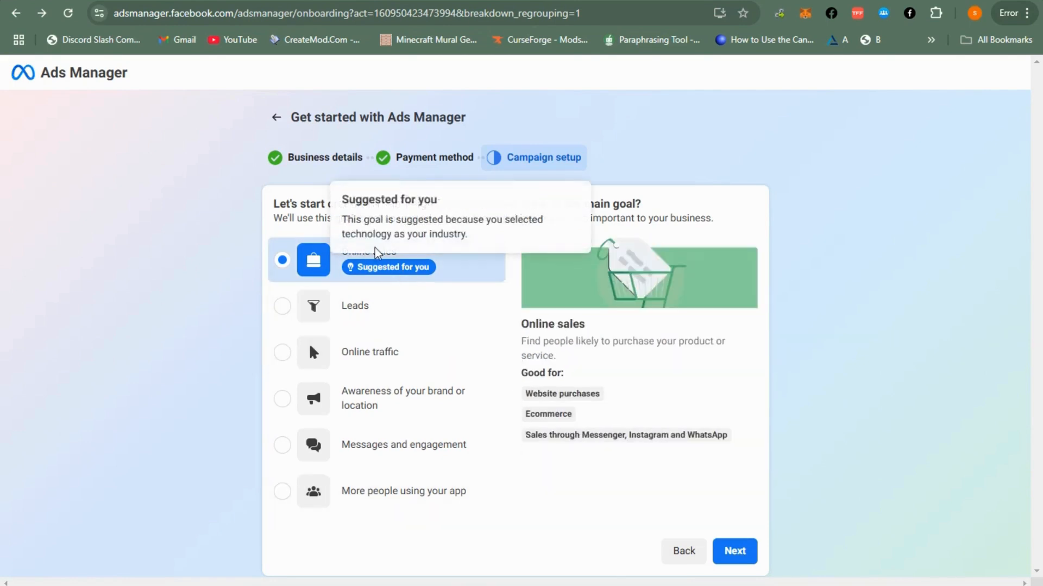
click(735, 552)
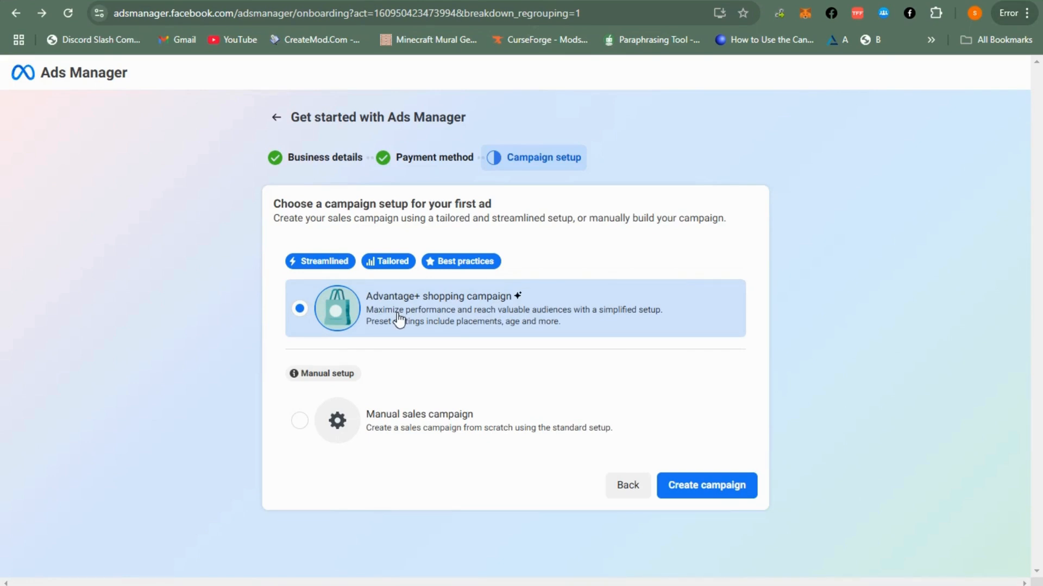
Step: Compare the manual and Advantage+ setups and create the first ad's campaign as an Advantage+ shopping campaign
click(298, 421)
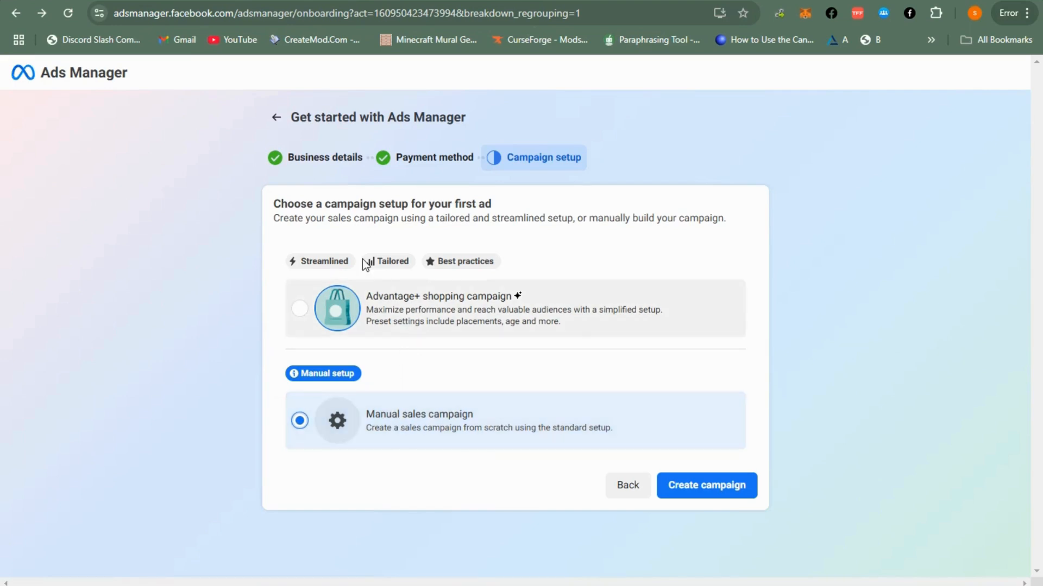
mouse_move(371, 269)
click(300, 308)
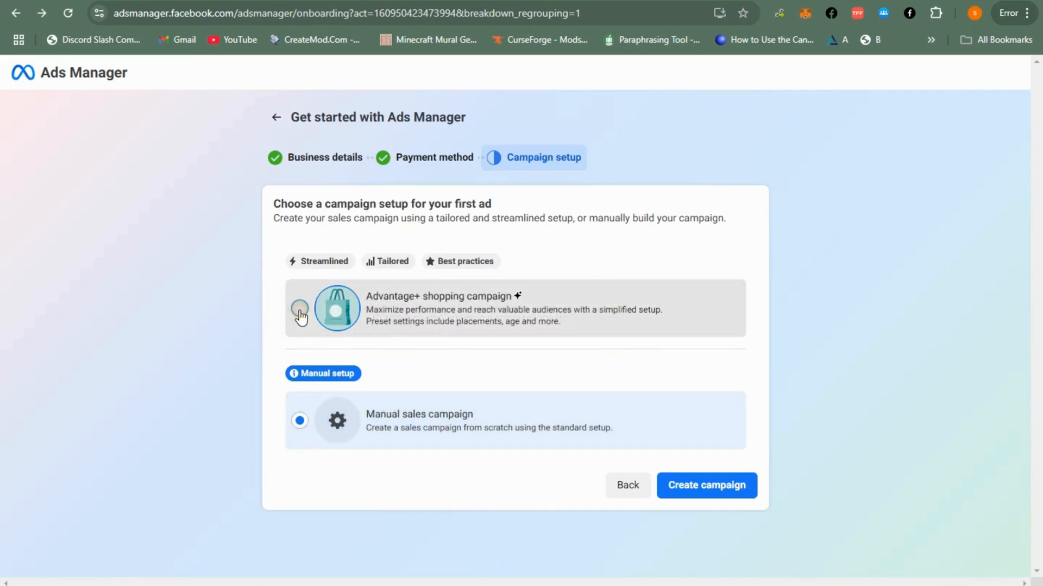
click(721, 480)
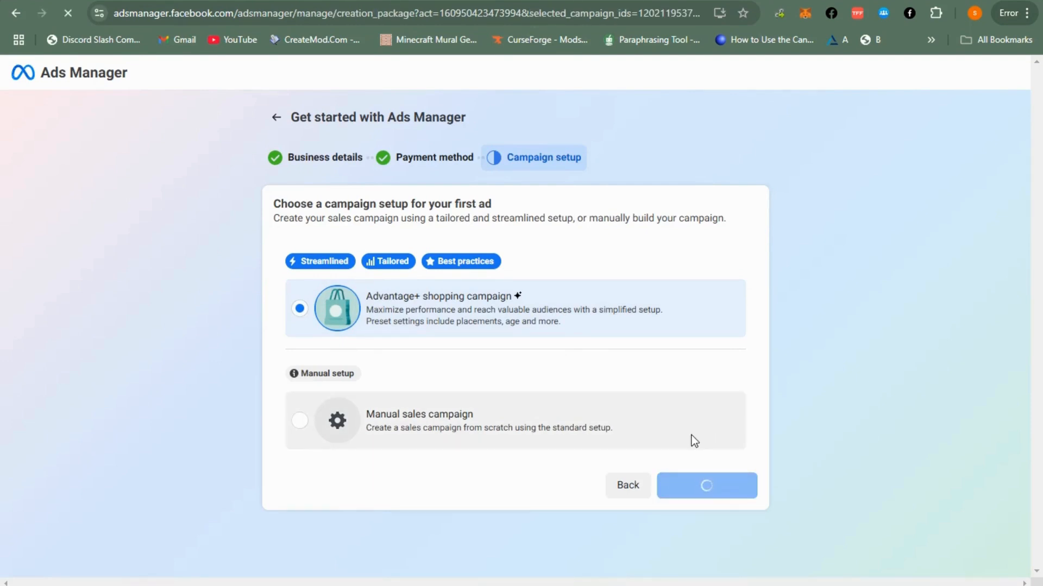
click(491, 418)
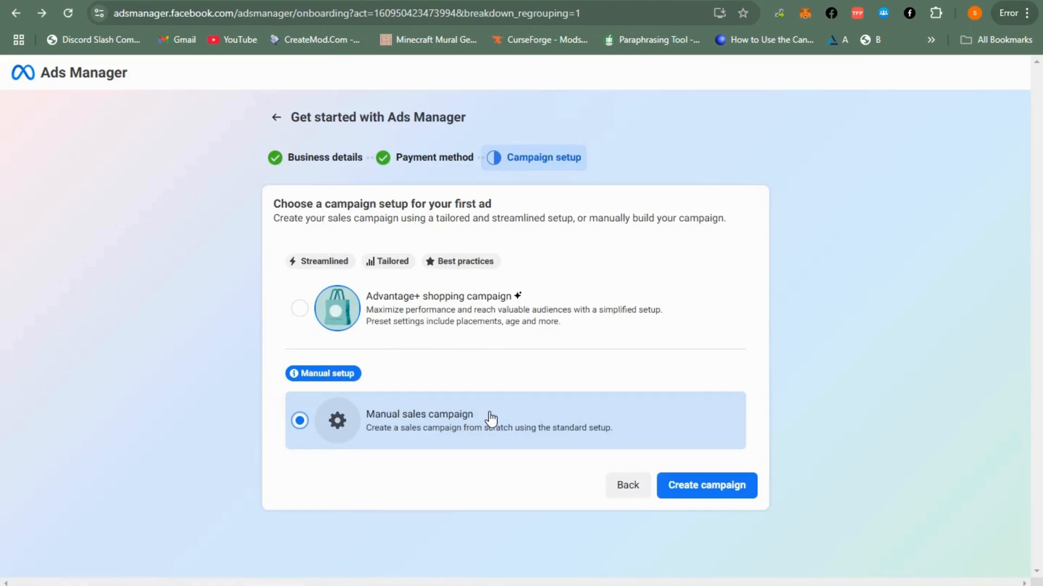
mouse_move(373, 271)
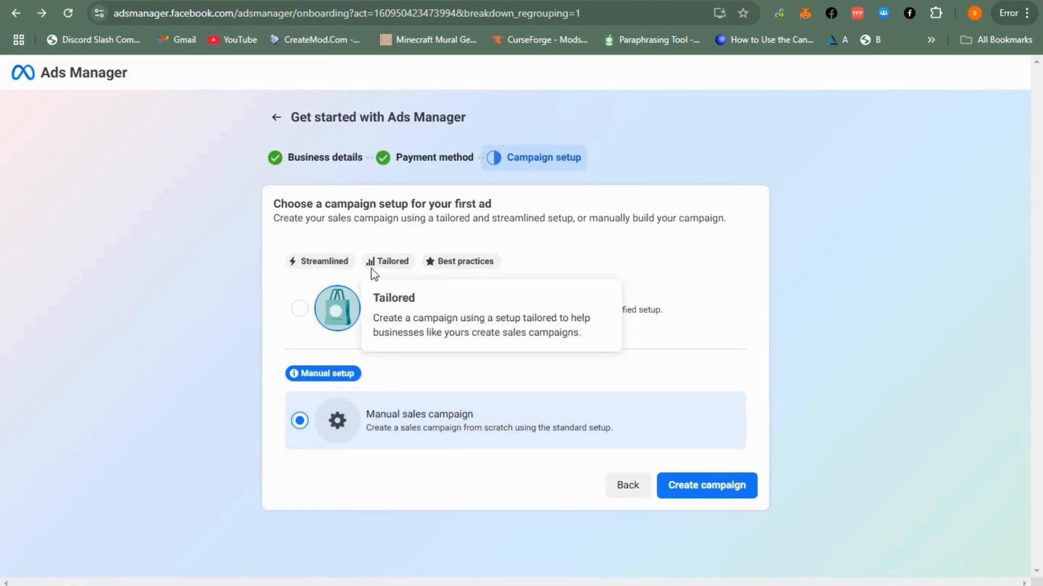
click(300, 309)
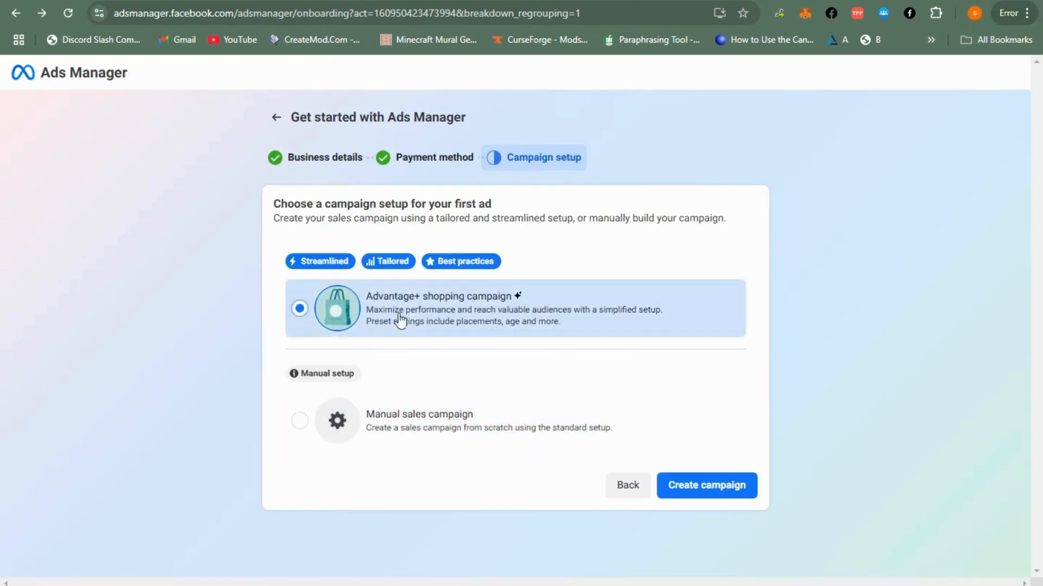
click(723, 476)
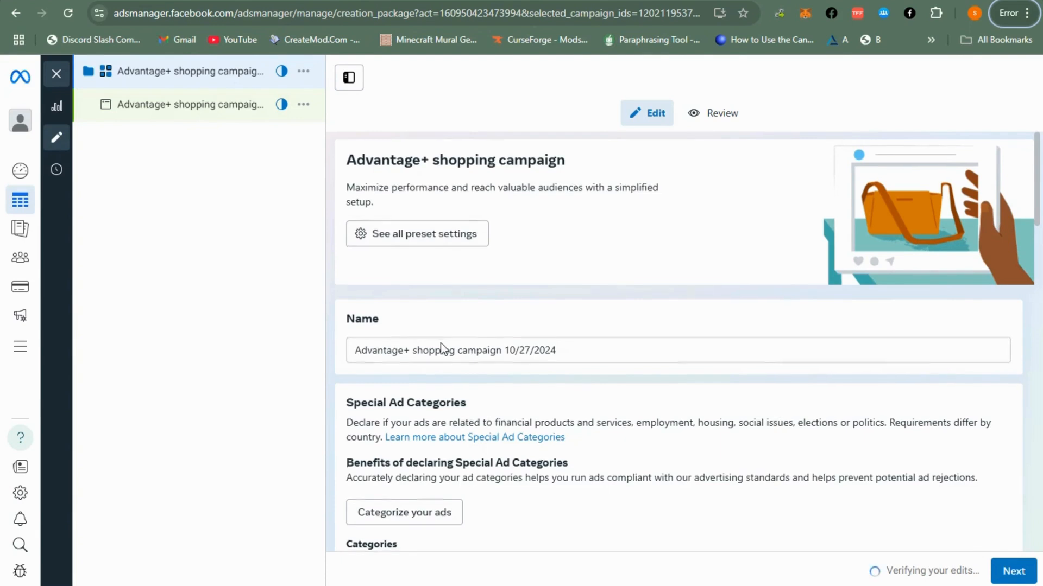
Step: Read the campaign's Special Ad Categories section and look through the categories that can be declared
scroll(456, 320, down, 2)
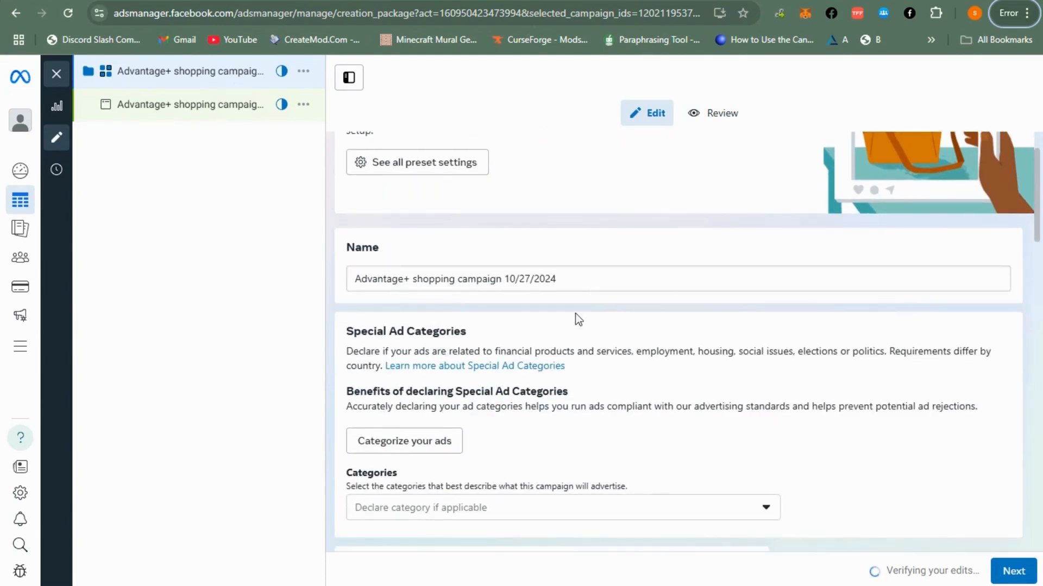
scroll(421, 459, down, 1)
scroll(423, 459, down, 1)
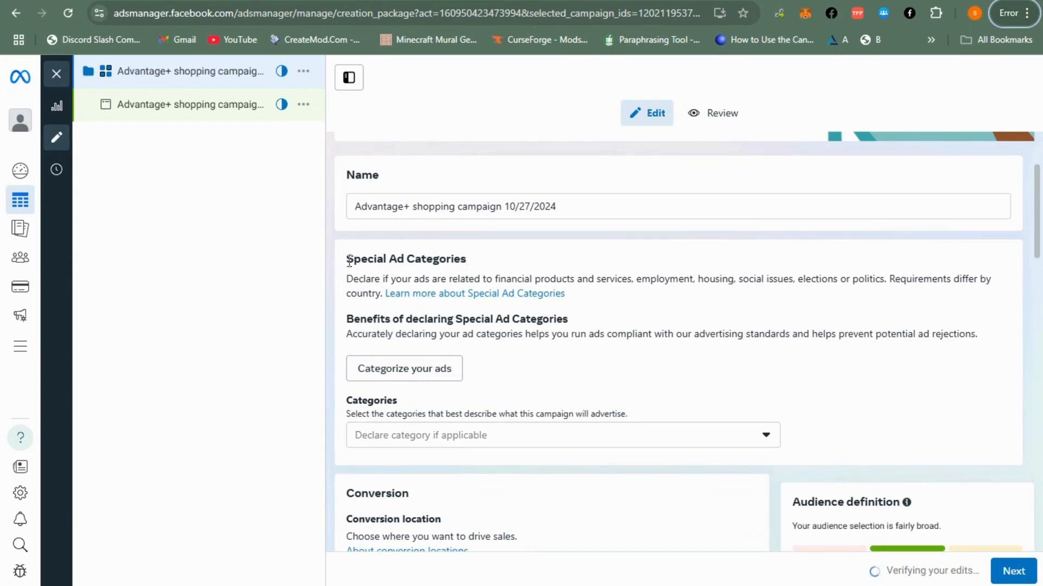
drag(346, 259, 502, 266)
drag(346, 319, 574, 320)
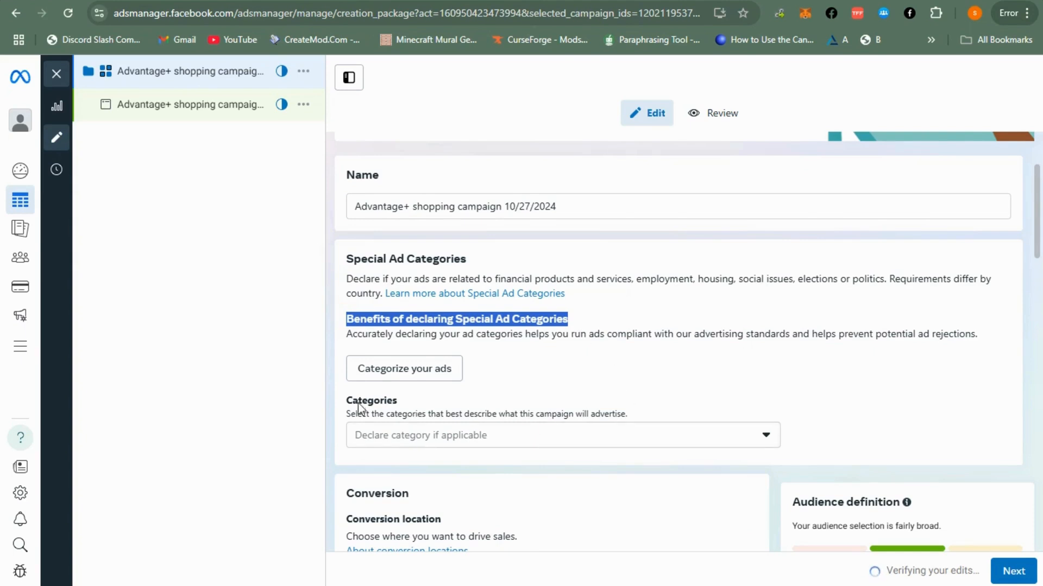
click(425, 435)
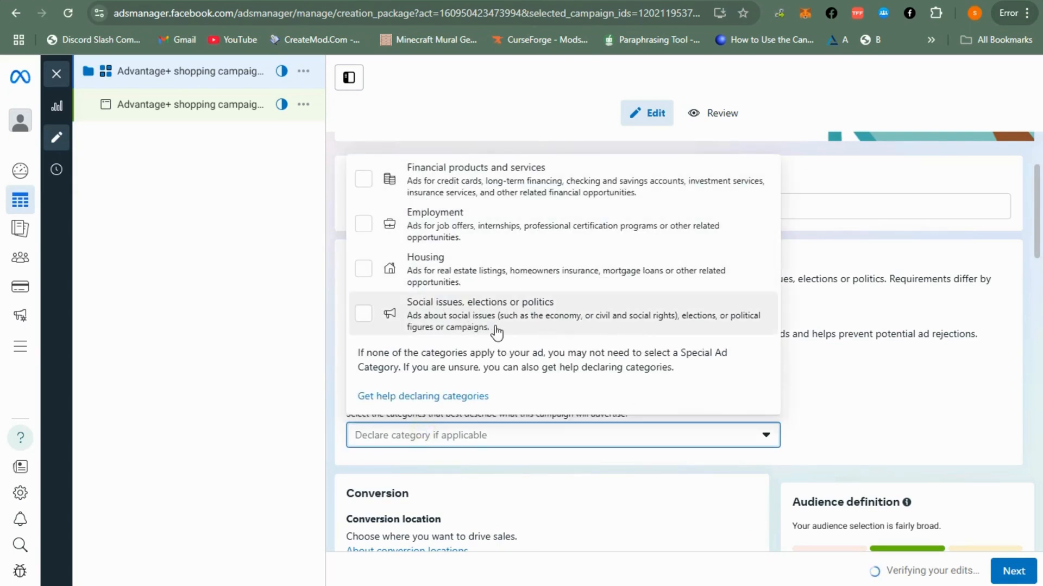
click(851, 364)
Step: Examine the conversion settings, including performance goal and pixel, plus the estimated audience size and the audience location
scroll(573, 394, down, 4)
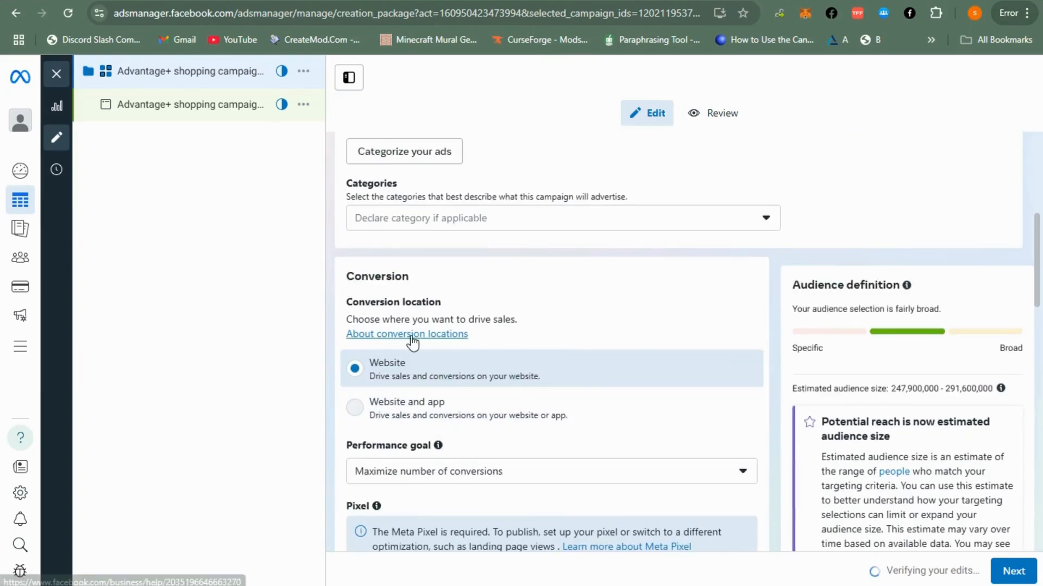
scroll(500, 345, down, 1)
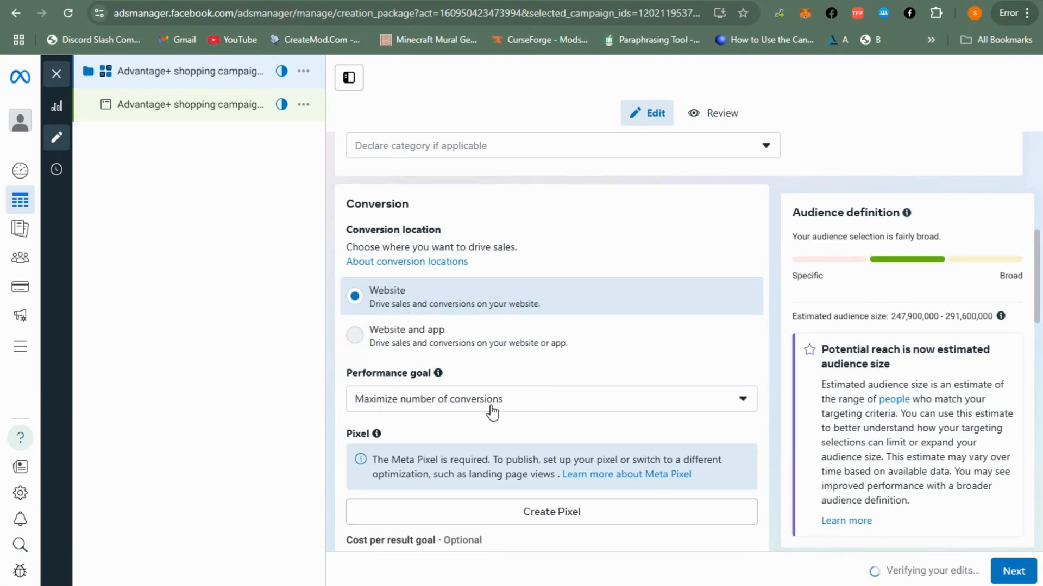
scroll(489, 389, down, 1)
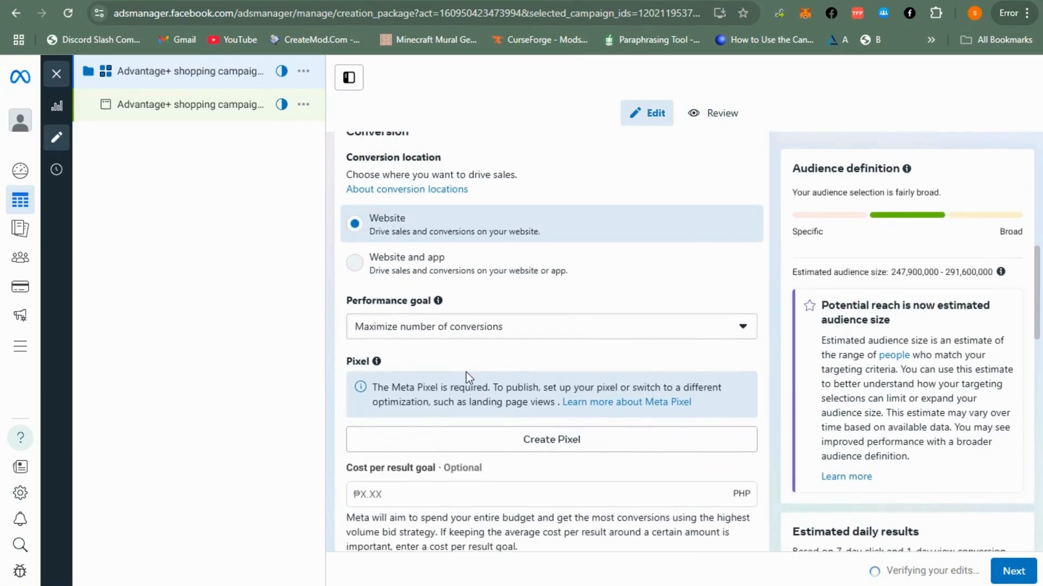
click(649, 337)
click(650, 337)
scroll(873, 358, down, 2)
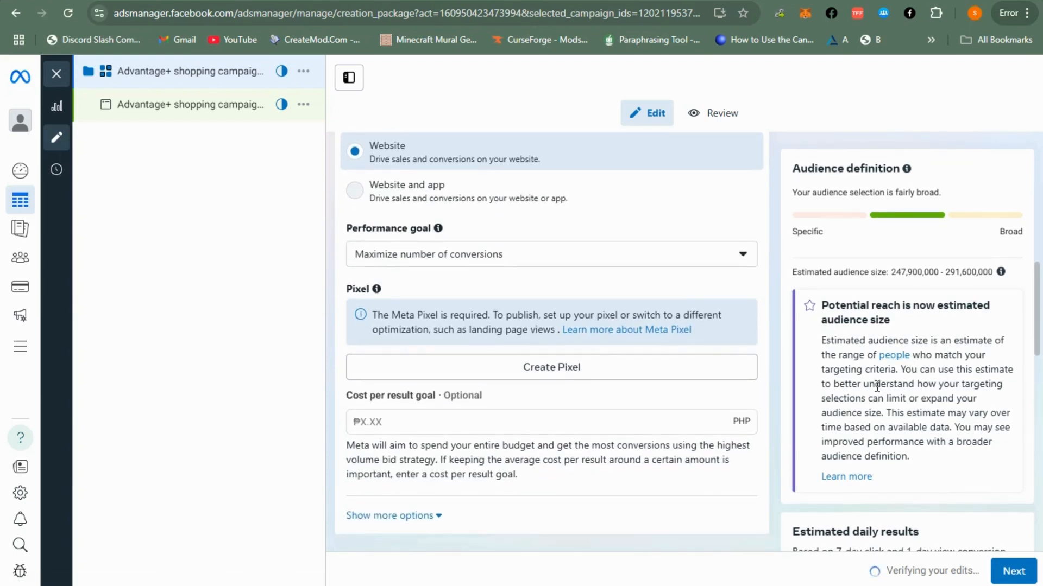
scroll(875, 386, down, 1)
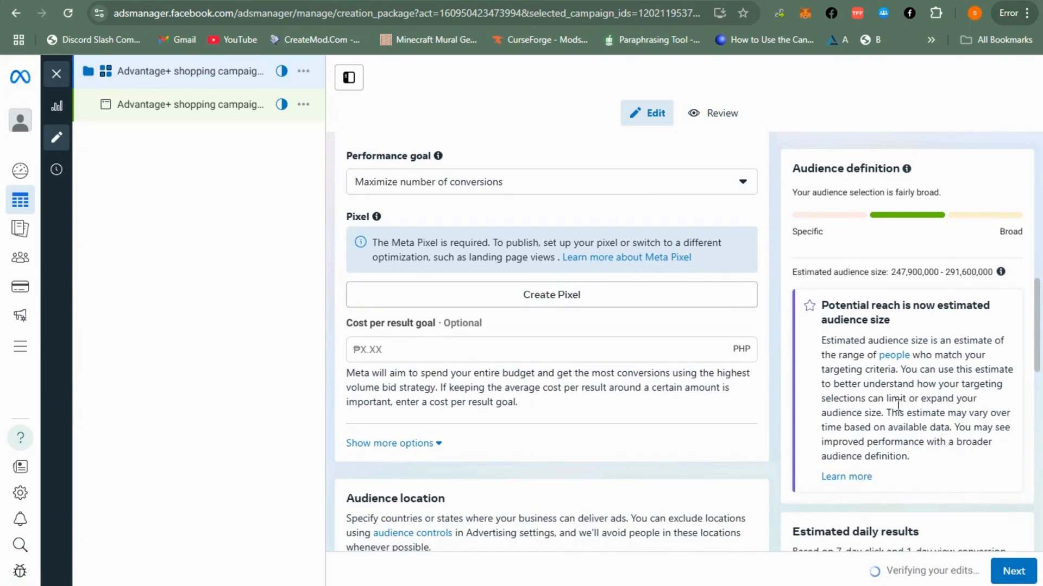
drag(820, 305, 891, 320)
drag(791, 272, 1019, 271)
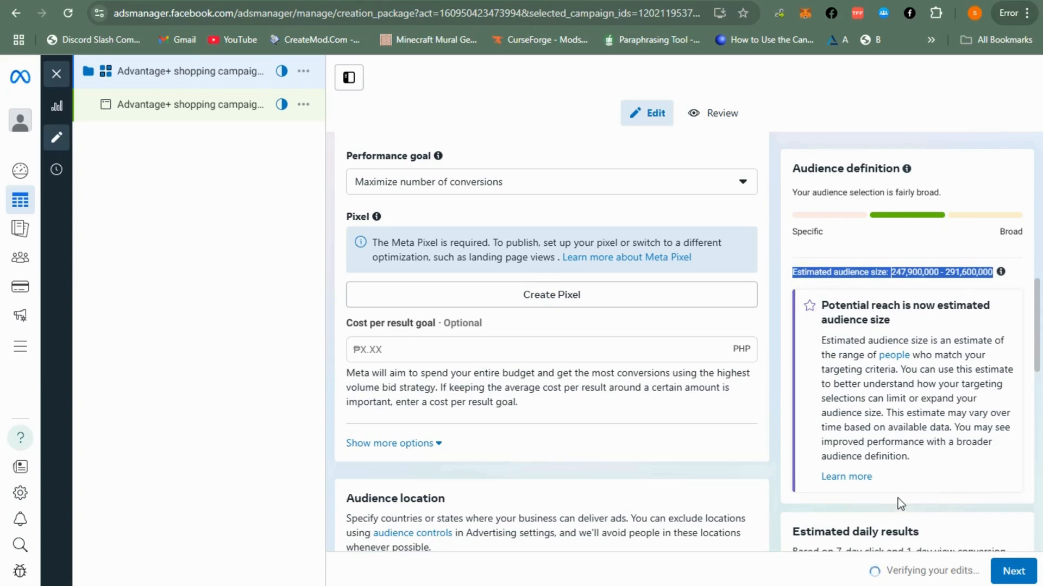
scroll(897, 497, down, 3)
scroll(864, 479, down, 2)
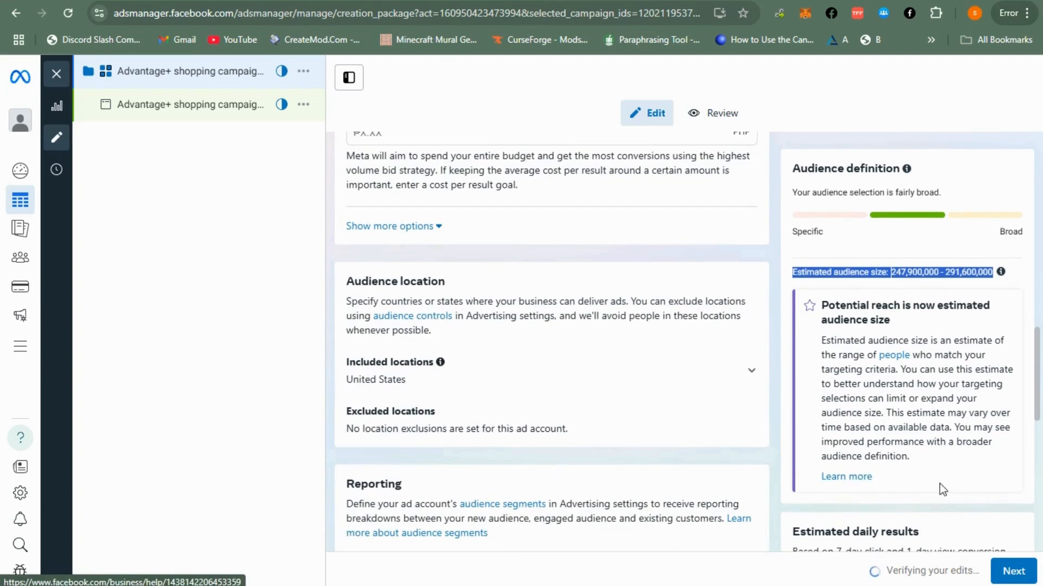
Step: Try the Lifetime budget type in the campaign's budget and schedule, and return it to Daily budget
scroll(939, 483, down, 6)
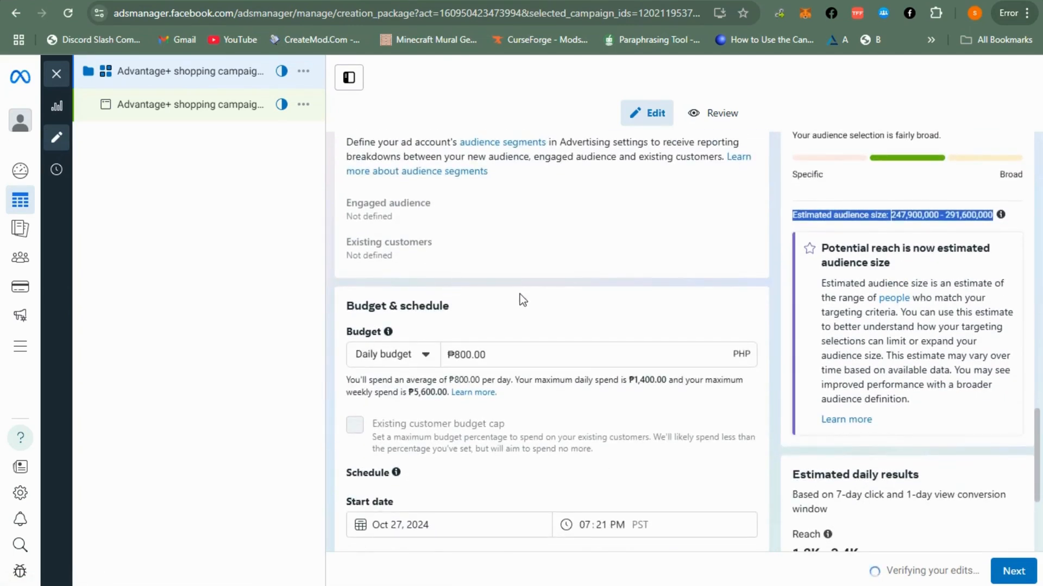
scroll(606, 330, up, 1)
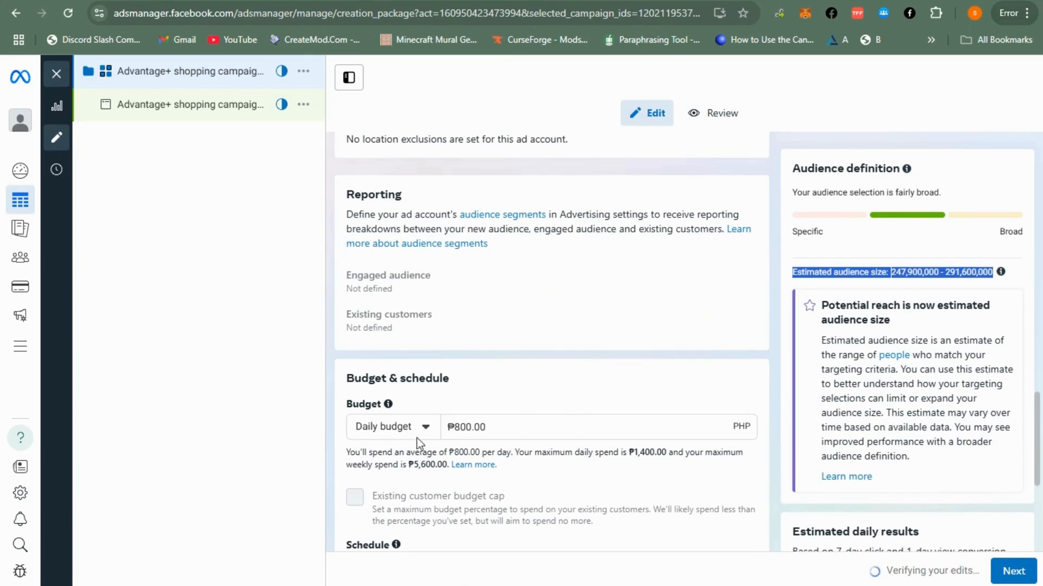
scroll(416, 438, down, 1)
click(415, 358)
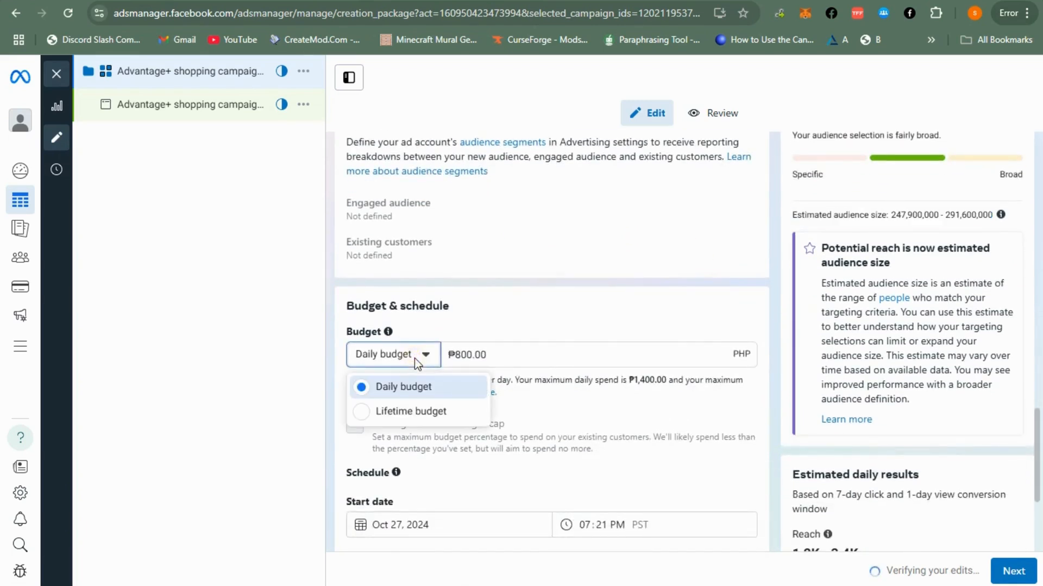
click(399, 413)
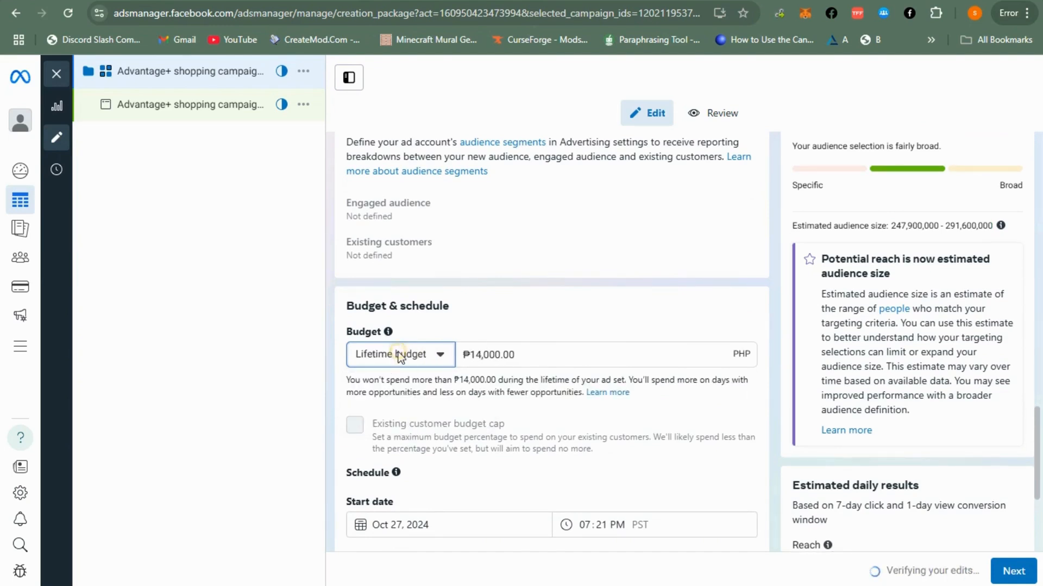
click(397, 354)
click(396, 387)
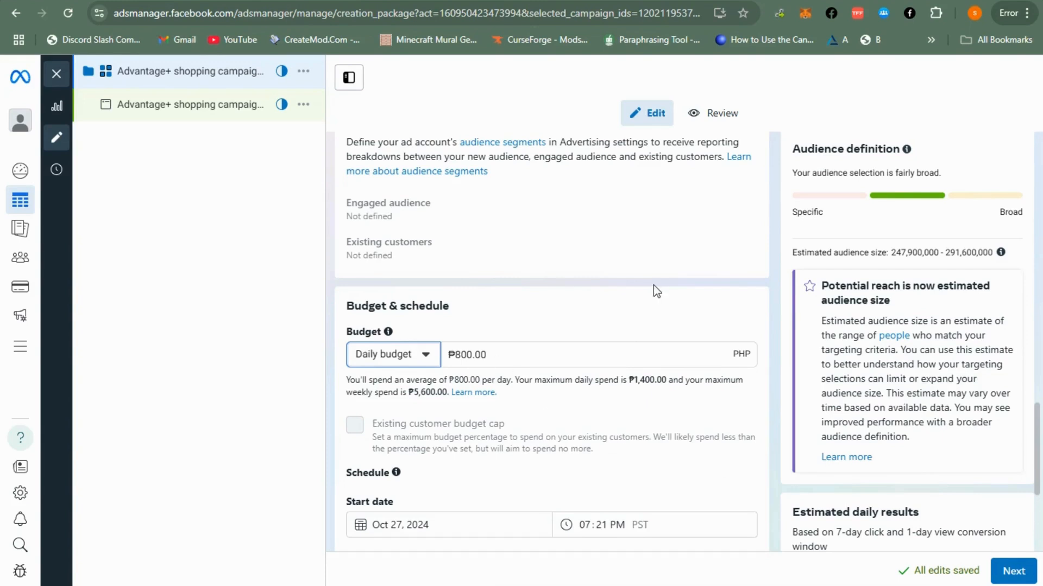
Step: Proceed to the ad level and set One Marketplace 101 as the Facebook Page in the ad's identity
click(1011, 570)
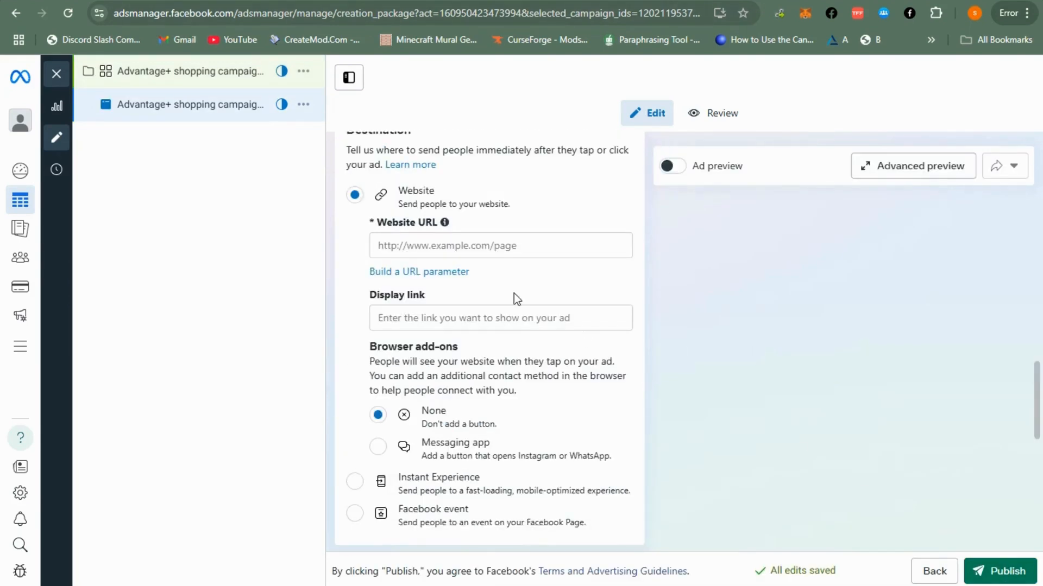
scroll(432, 211, up, 15)
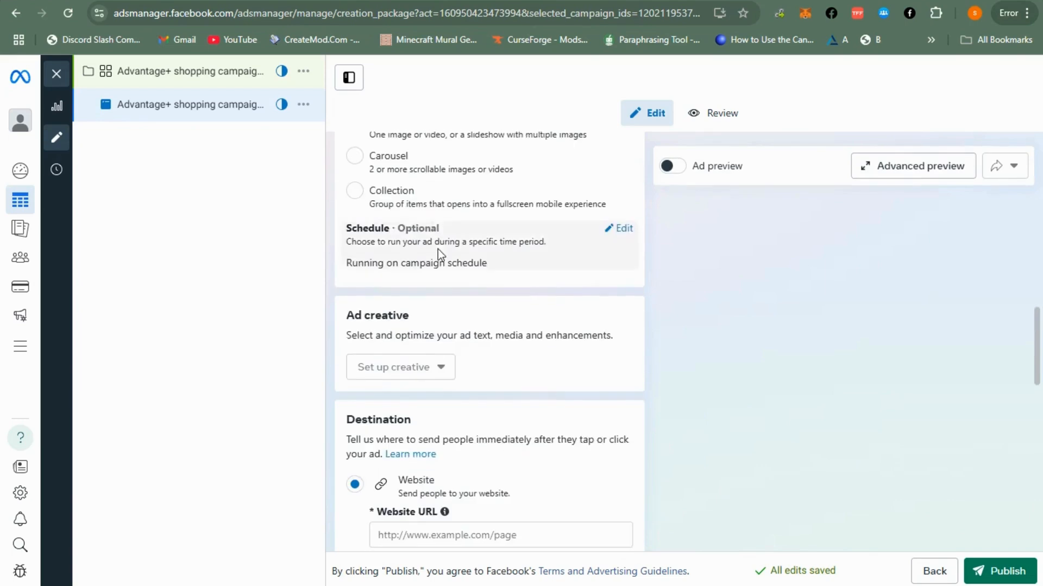
scroll(438, 255, up, 6)
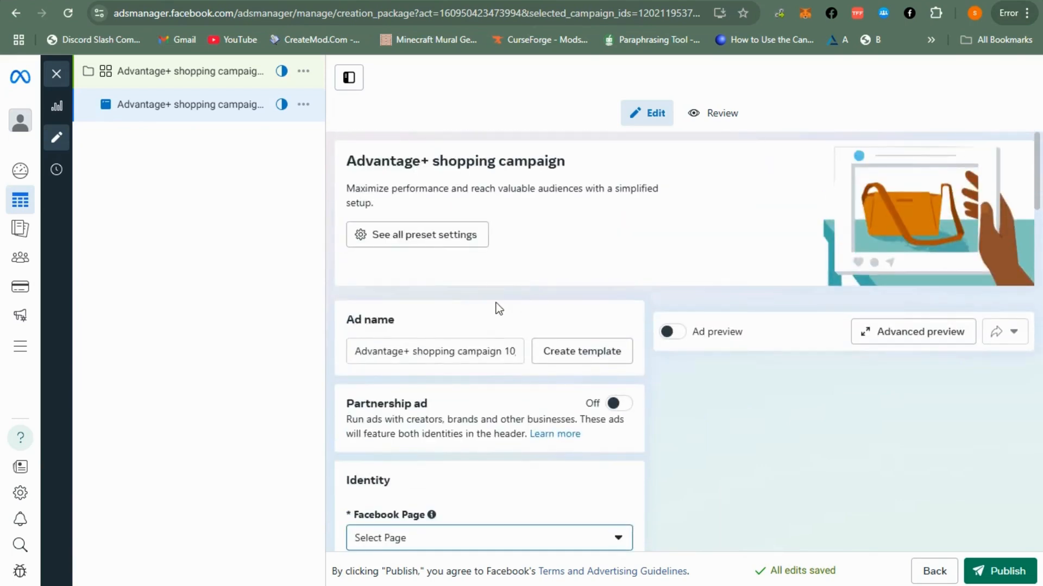
scroll(382, 335, down, 5)
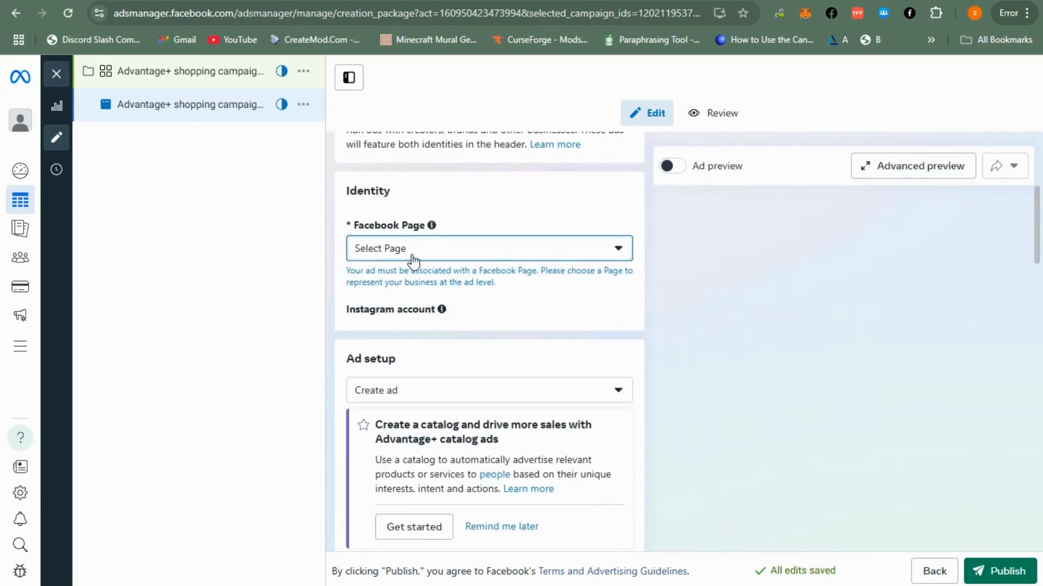
click(471, 254)
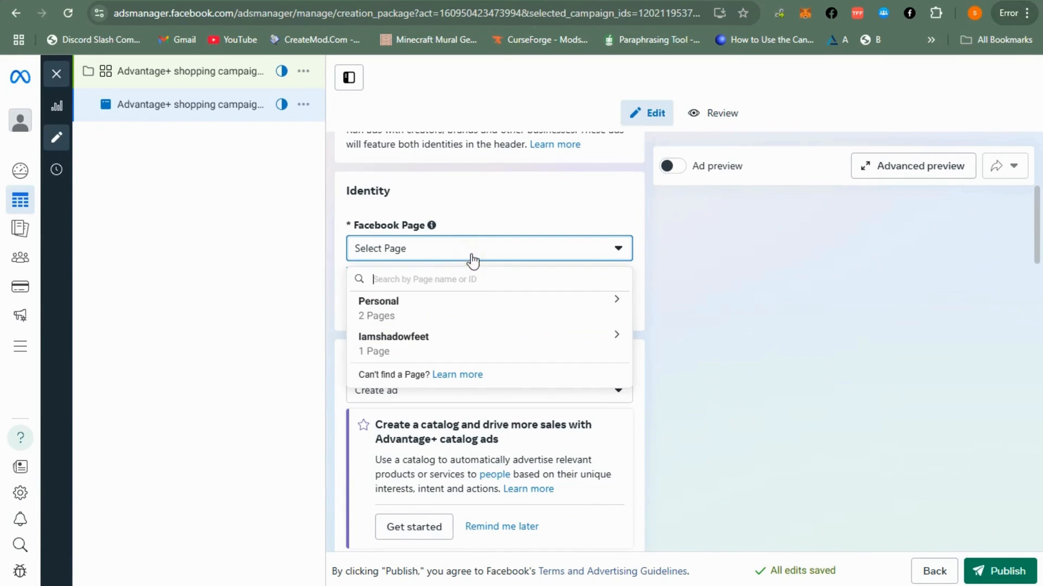
click(393, 353)
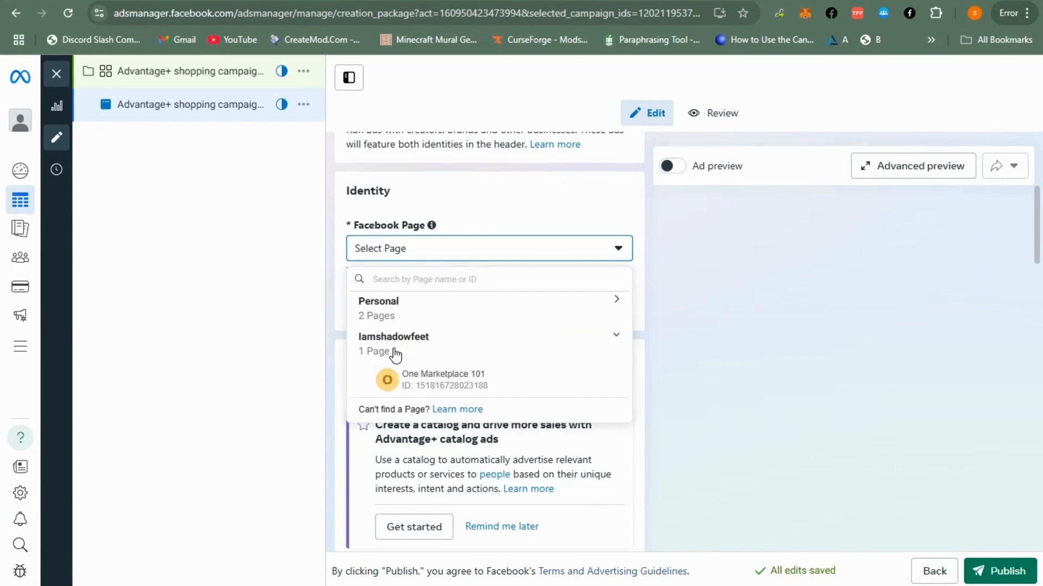
click(437, 382)
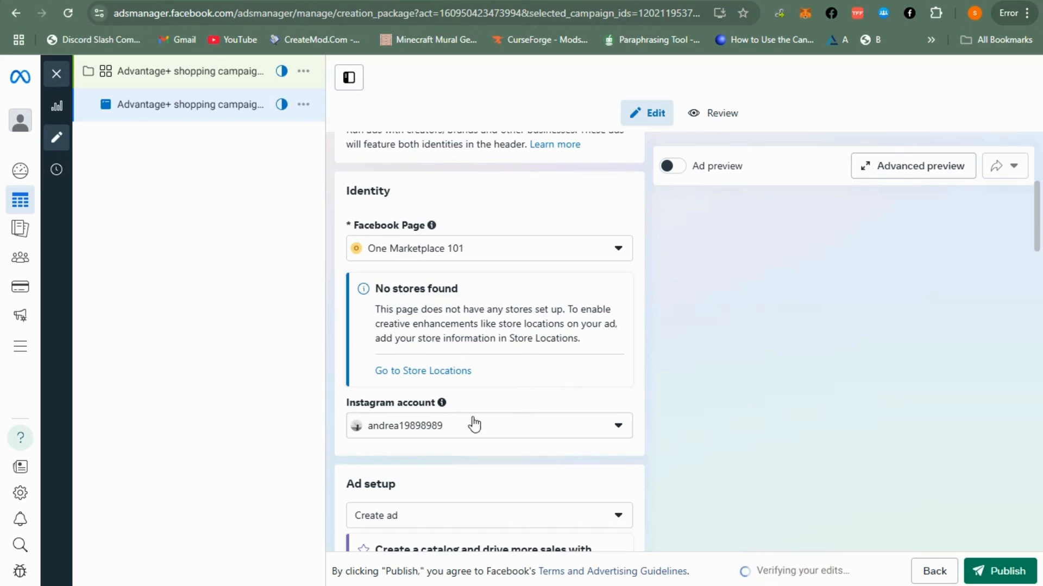
Step: Check which Instagram accounts are available for the ad's identity, keeping the current selection
click(558, 391)
click(425, 425)
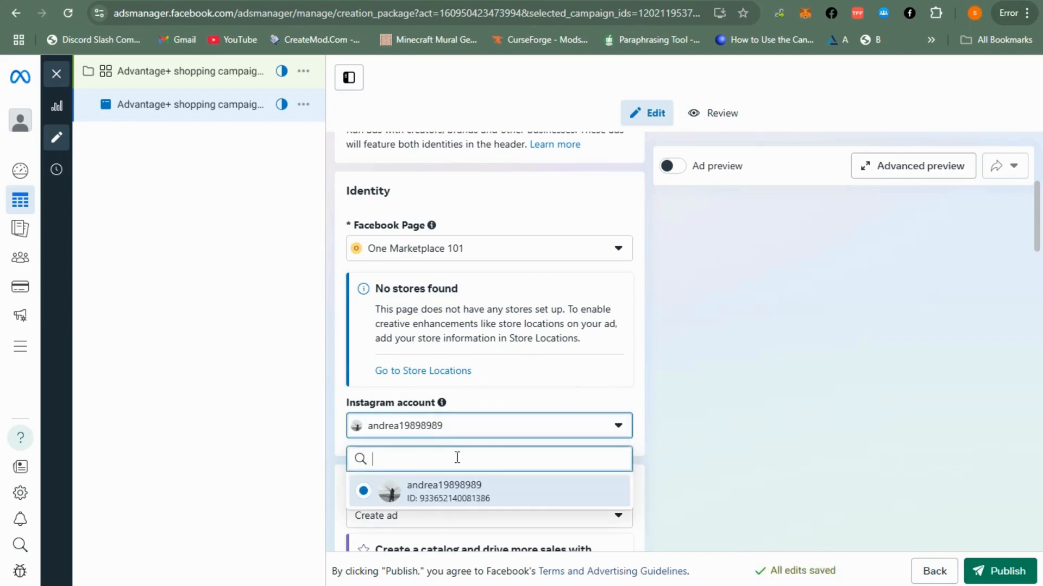
click(726, 391)
Step: Postpone the Advantage+ catalog ads suggestion in the Ad setup section with Remind me later
scroll(503, 395, down, 4)
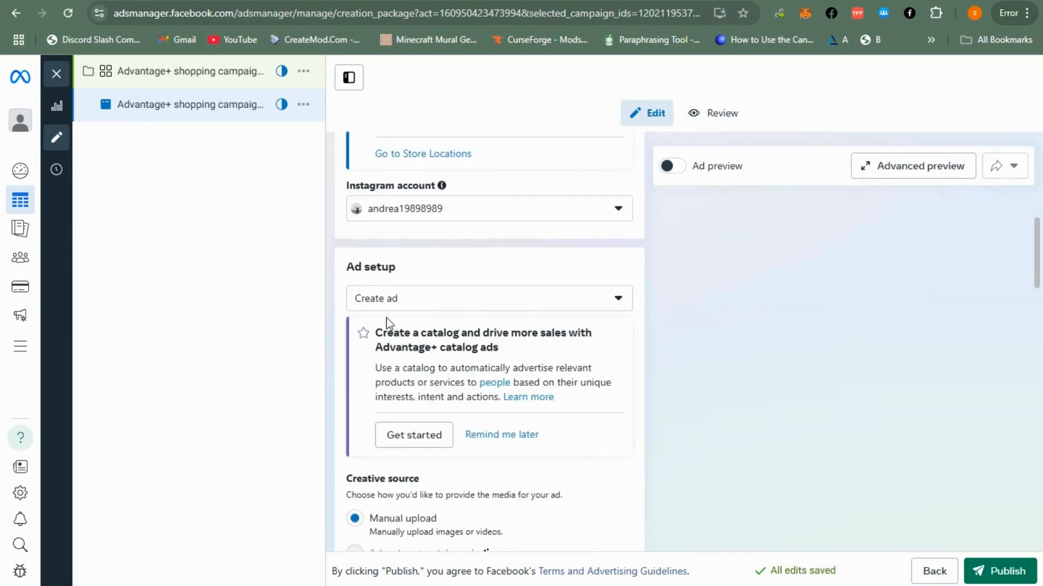
drag(407, 268, 340, 266)
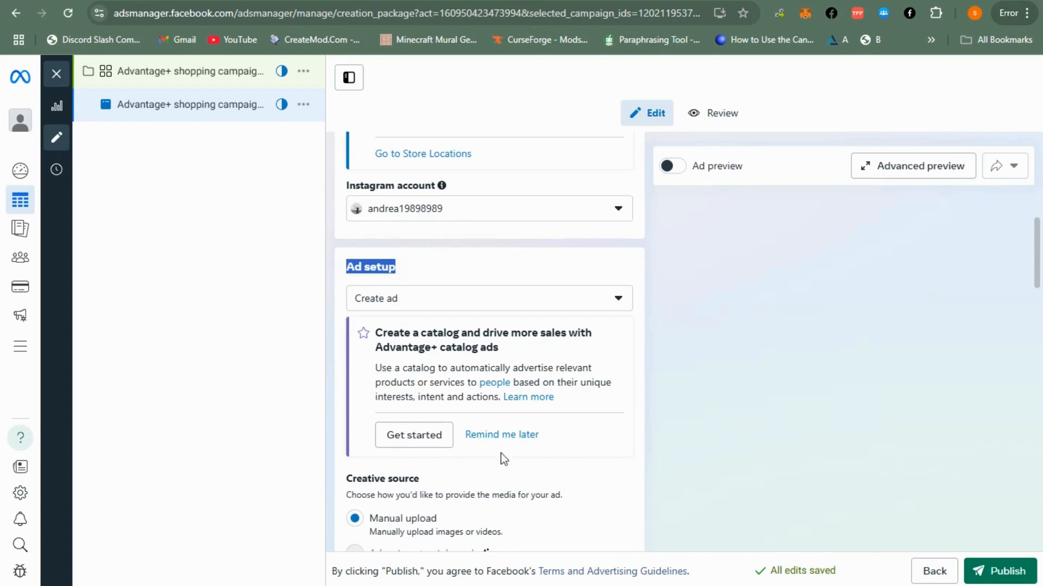
click(481, 435)
Step: Look through the ad's creative source, format, schedule, creative, destination, event details and tracking sections, and recheck the identity and ad setup
scroll(467, 426, down, 2)
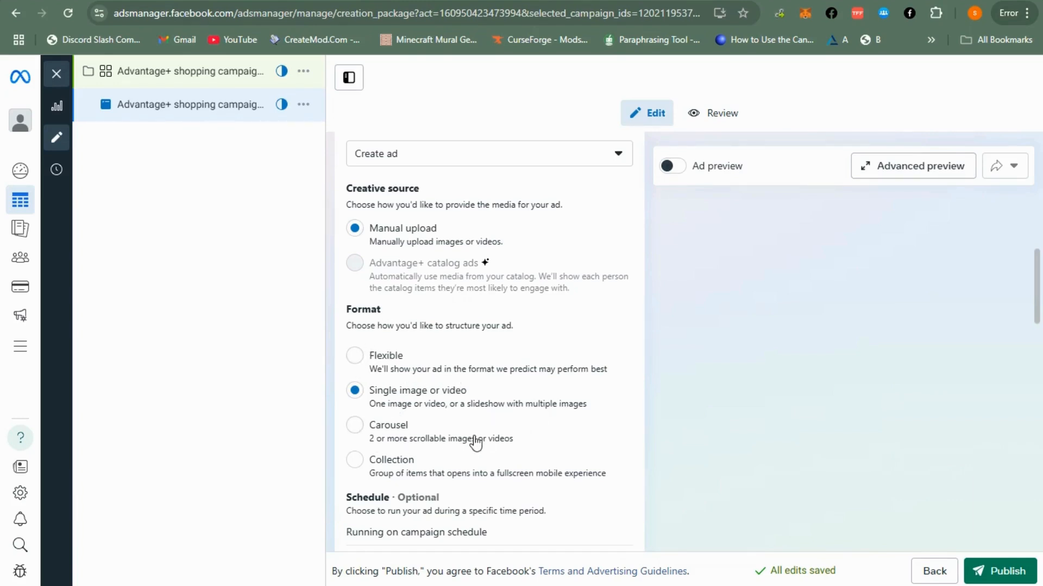
scroll(471, 441, down, 3)
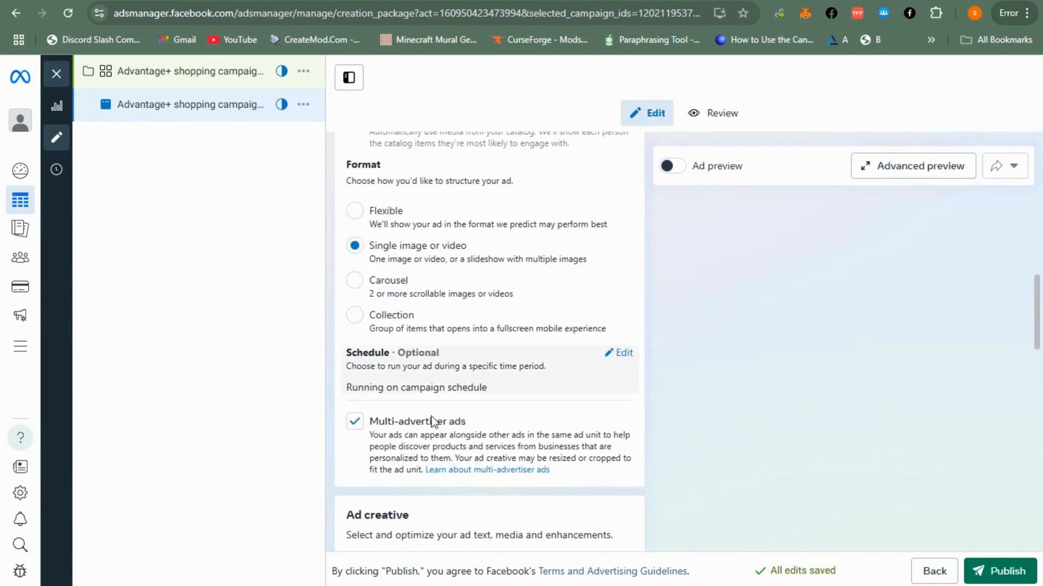
scroll(433, 484, down, 6)
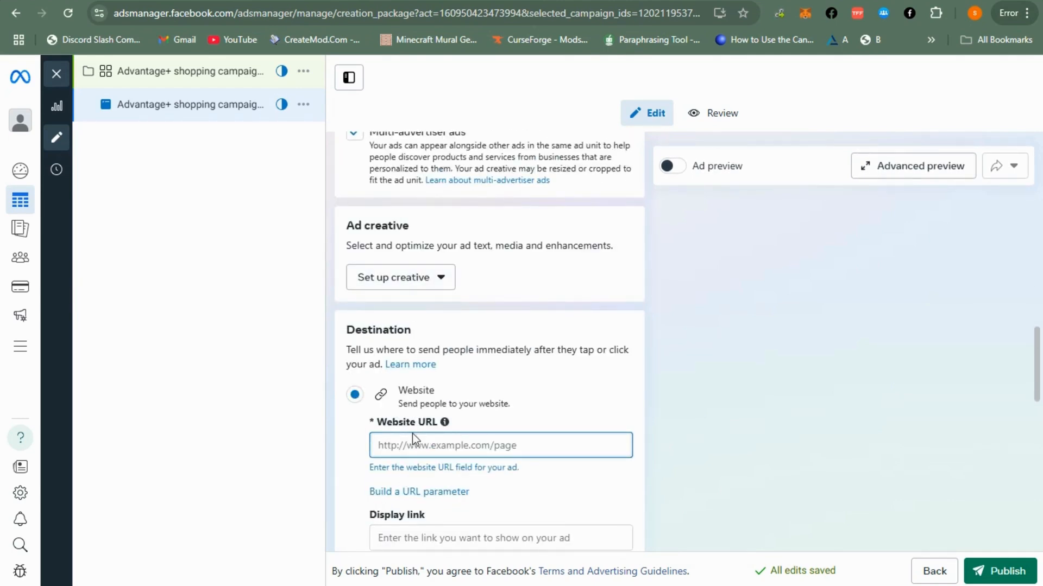
scroll(442, 410, down, 4)
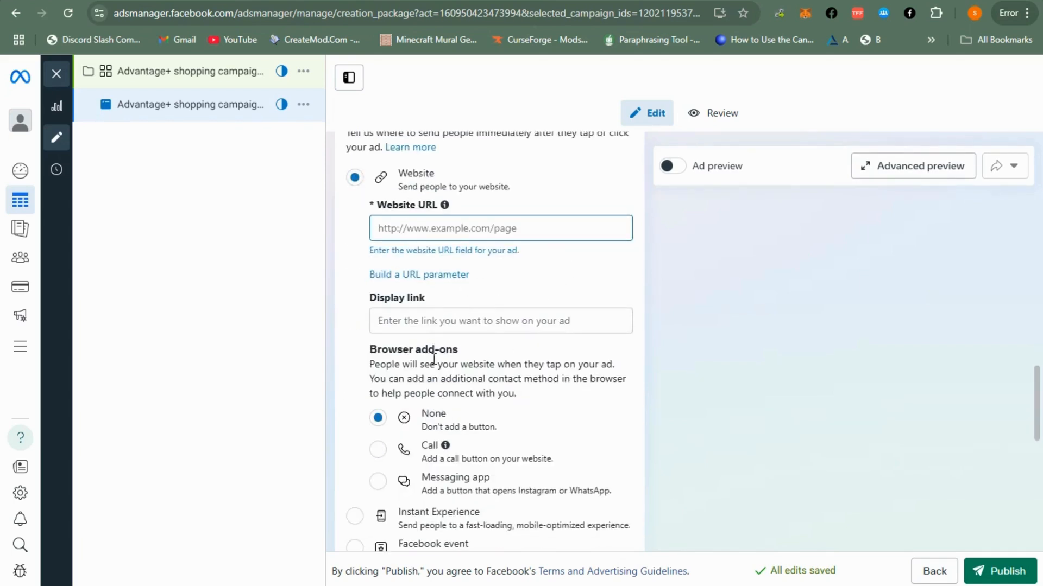
scroll(462, 500, down, 6)
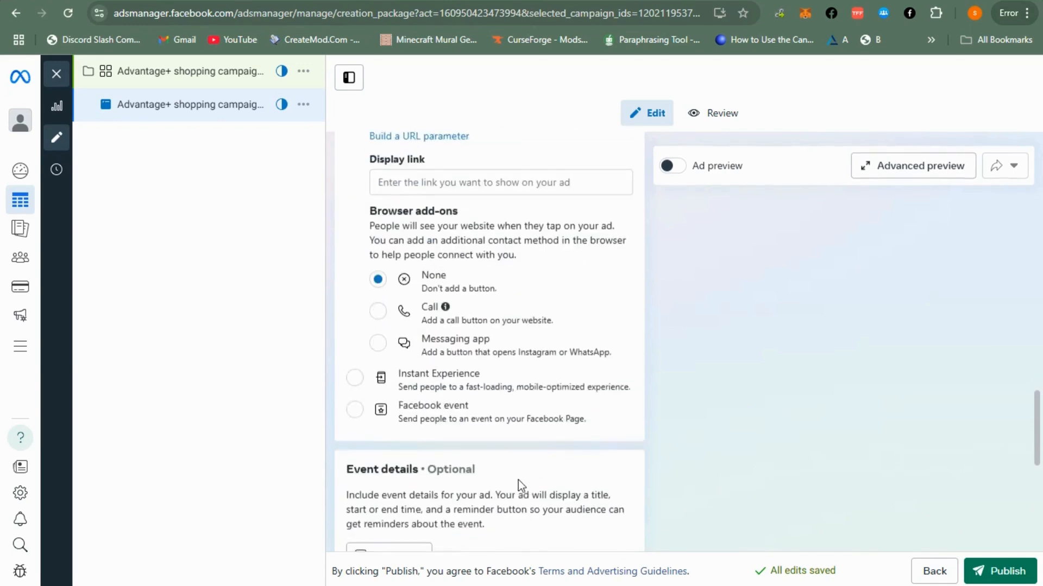
scroll(518, 480, down, 4)
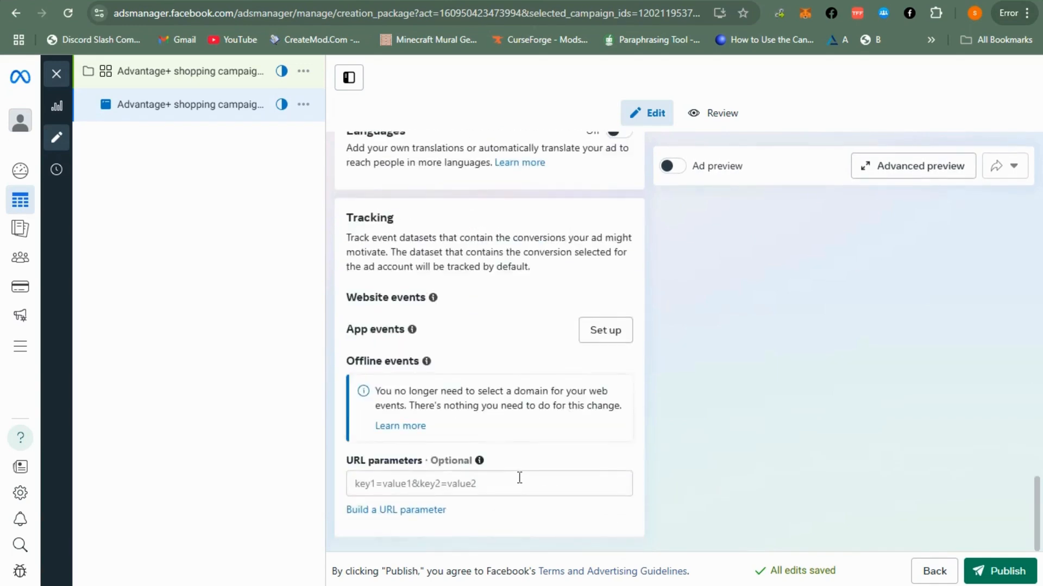
scroll(775, 333, up, 20)
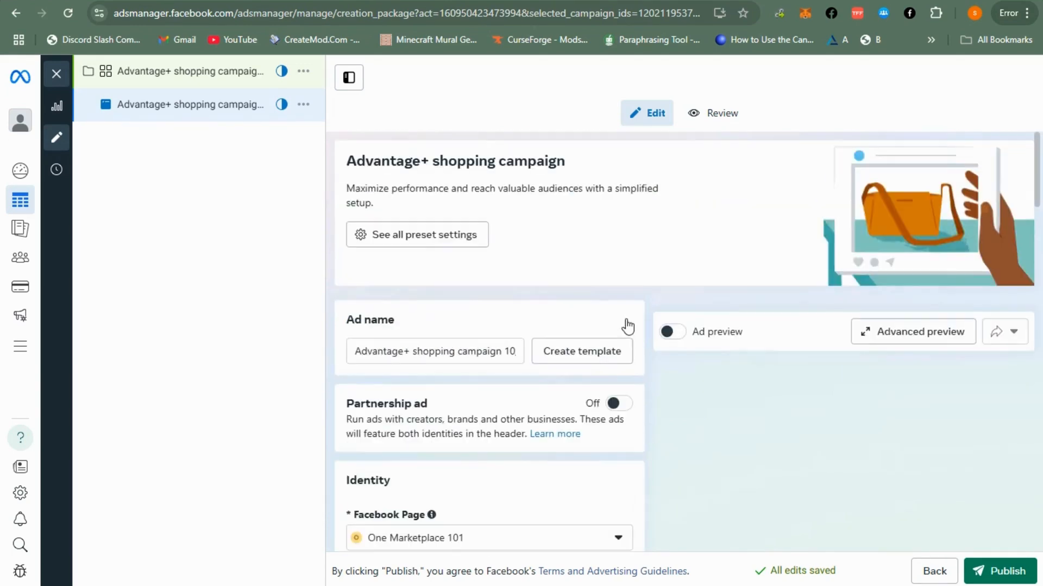
scroll(706, 331, down, 1)
scroll(527, 339, down, 4)
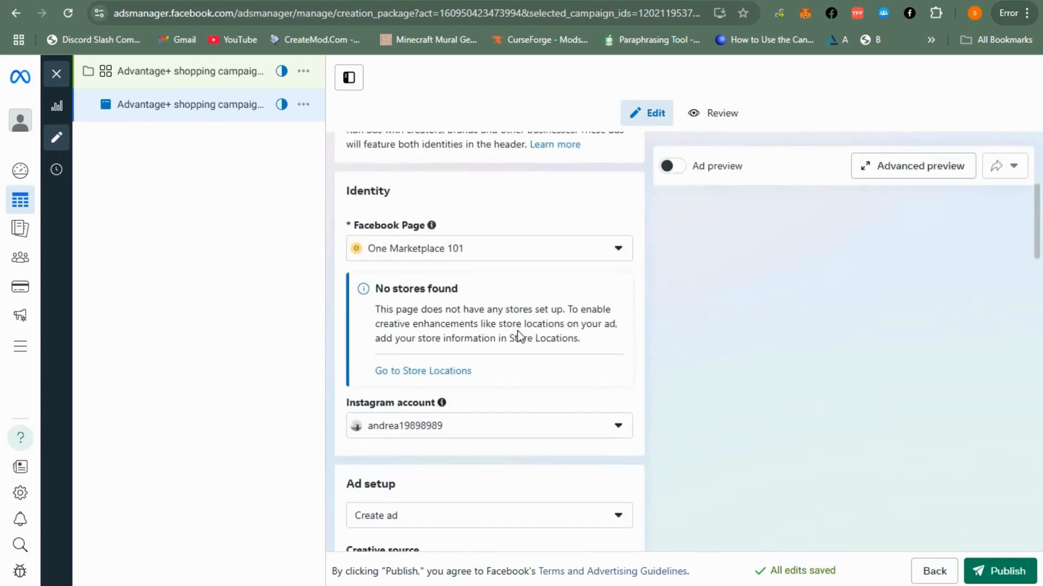
scroll(515, 331, up, 5)
scroll(774, 405, down, 9)
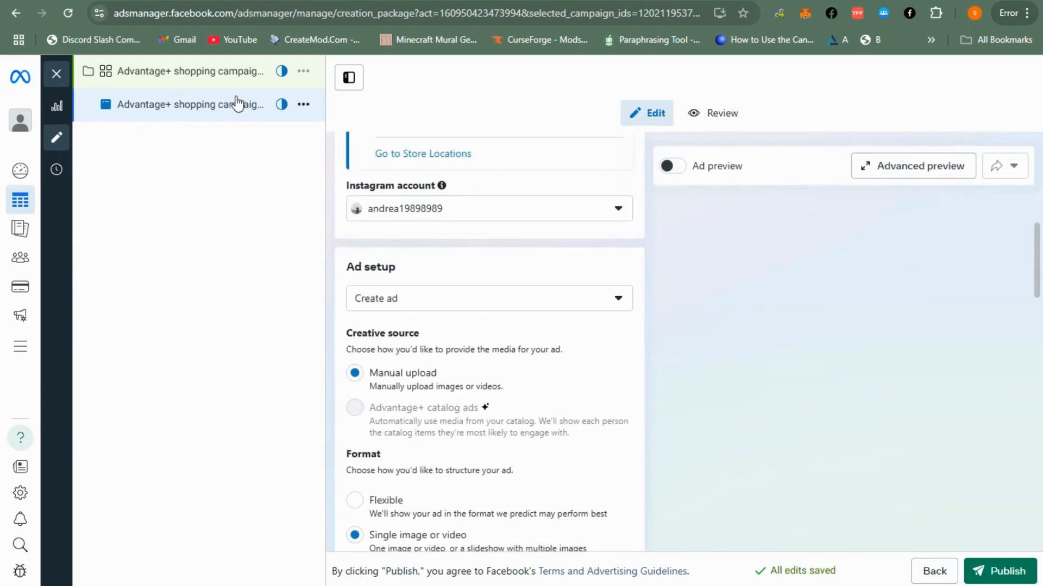
Step: Show the ad preview and examine the ad's Website URL, display link and browser add-on options
click(677, 169)
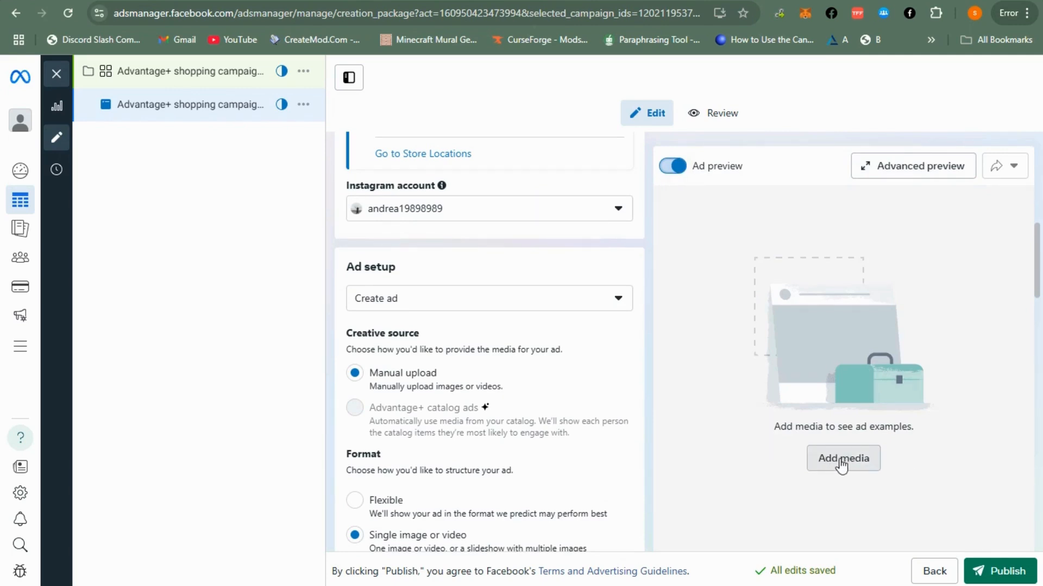
click(619, 318)
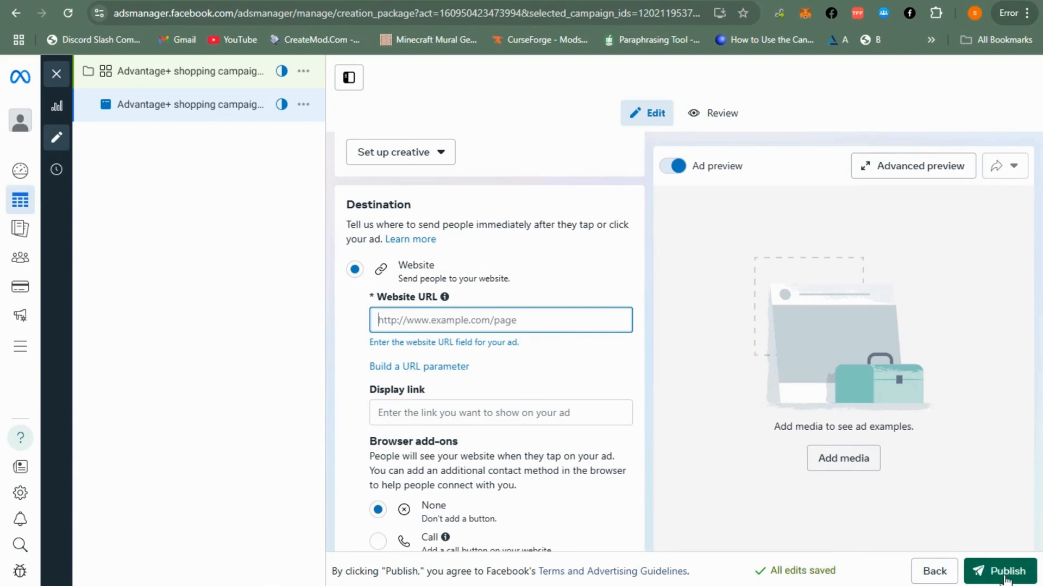
scroll(525, 521, down, 4)
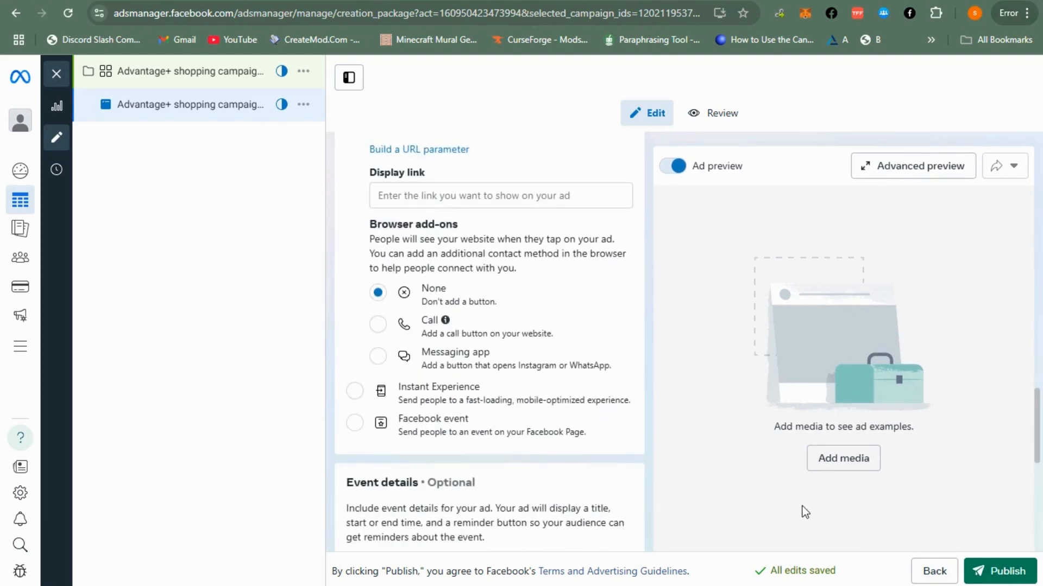
scroll(555, 425, up, 3)
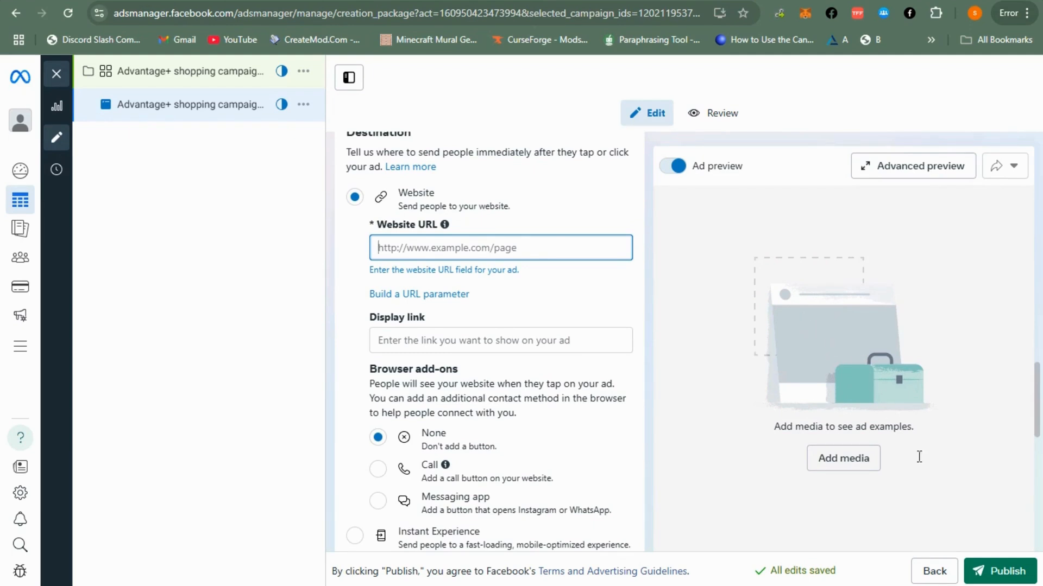
Step: Try to publish the ad, and close the payment information form without submitting it
click(989, 570)
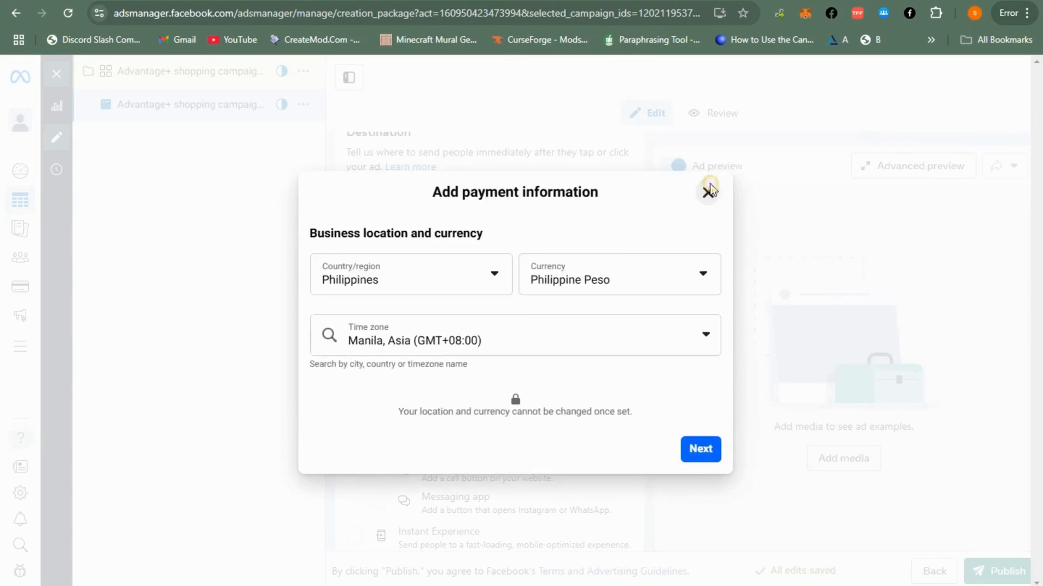
click(707, 192)
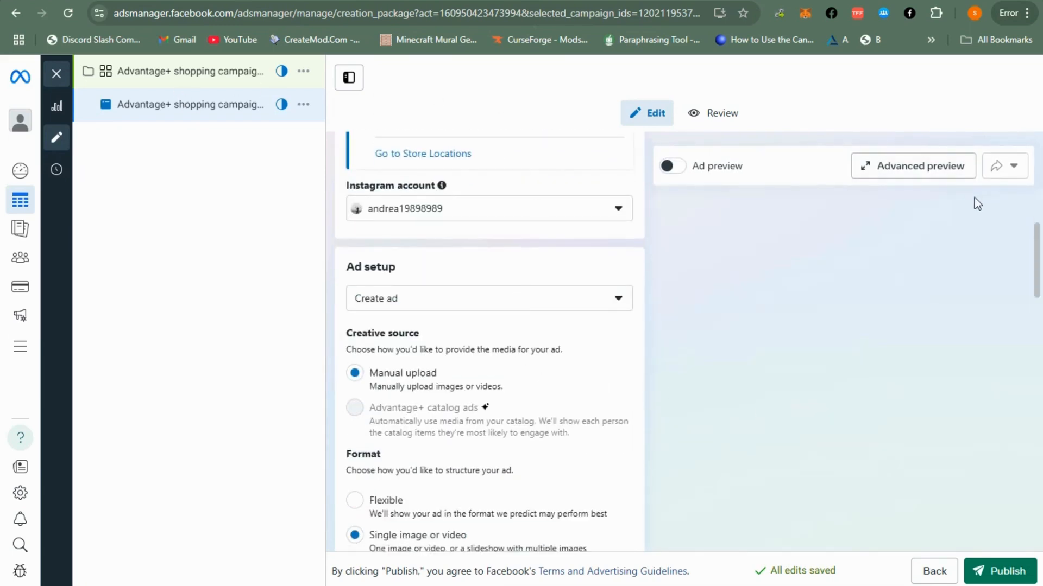
Step: Turn on the ad preview and try to add media to the ad from it
click(673, 166)
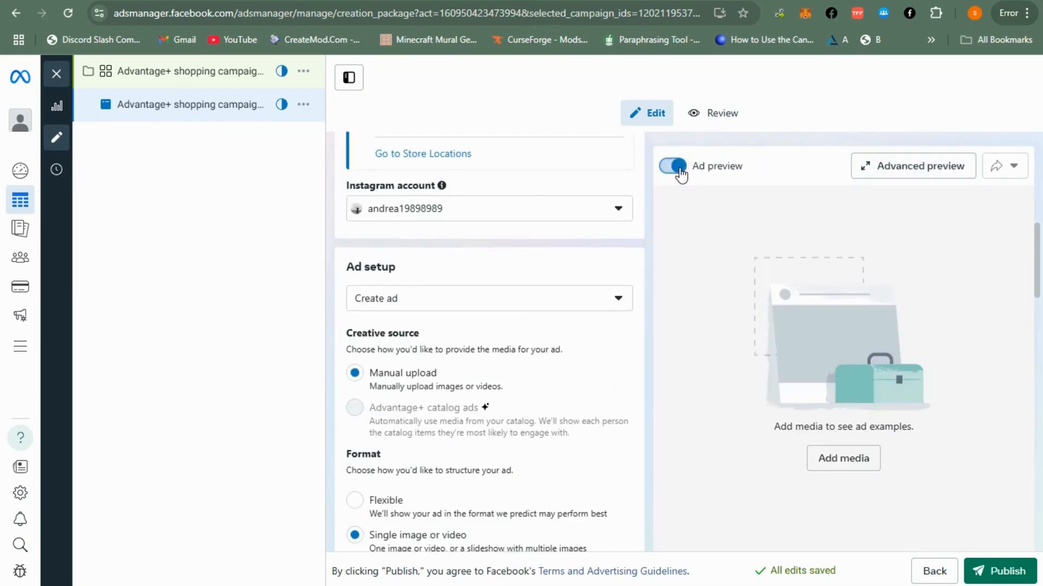
click(841, 462)
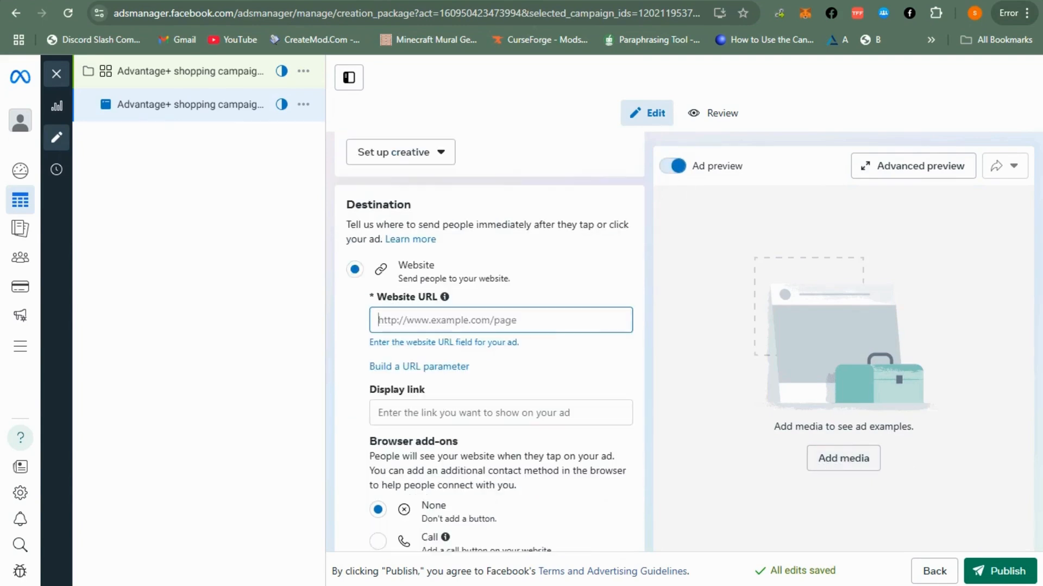